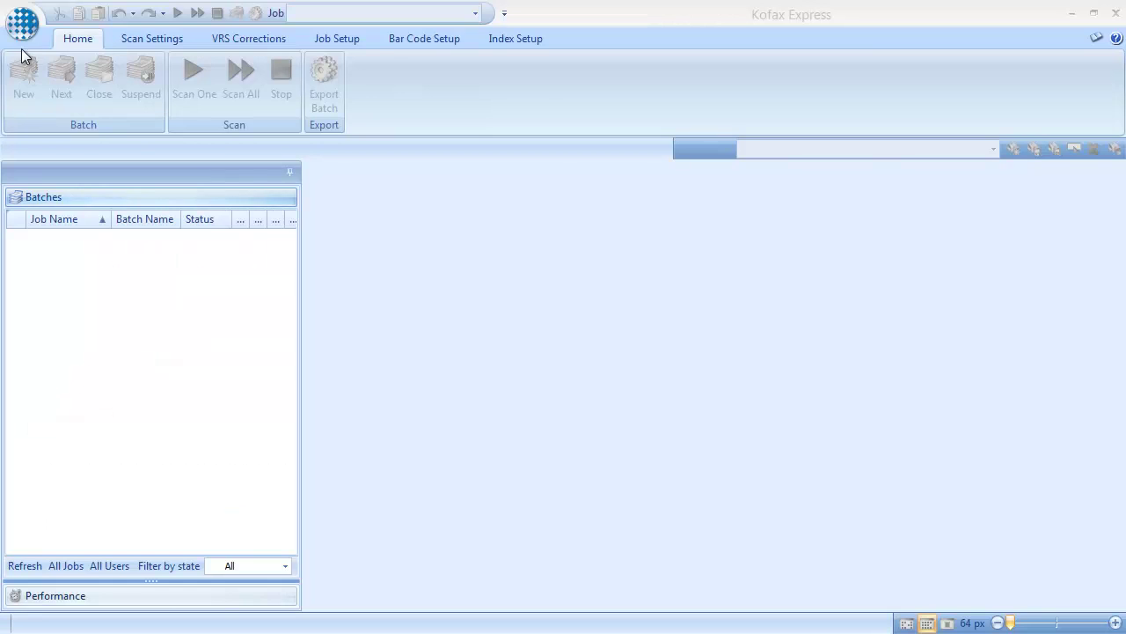
Step: Open the recent job CB MetaTool Keyword Document Separation and scan all its pages into a batch
click(23, 34)
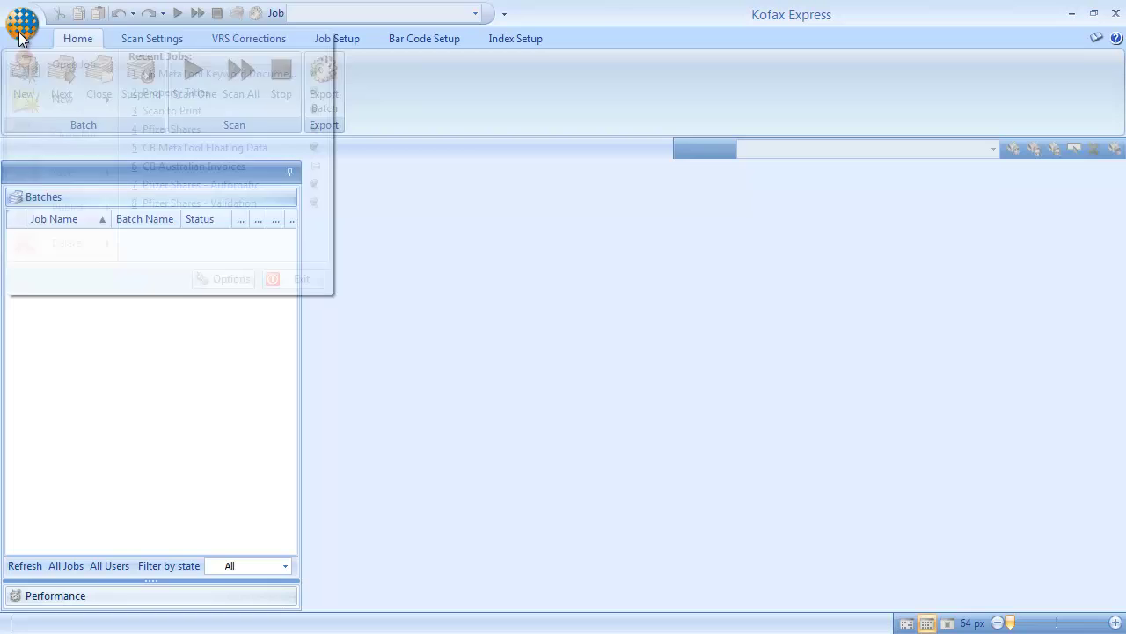
click(186, 75)
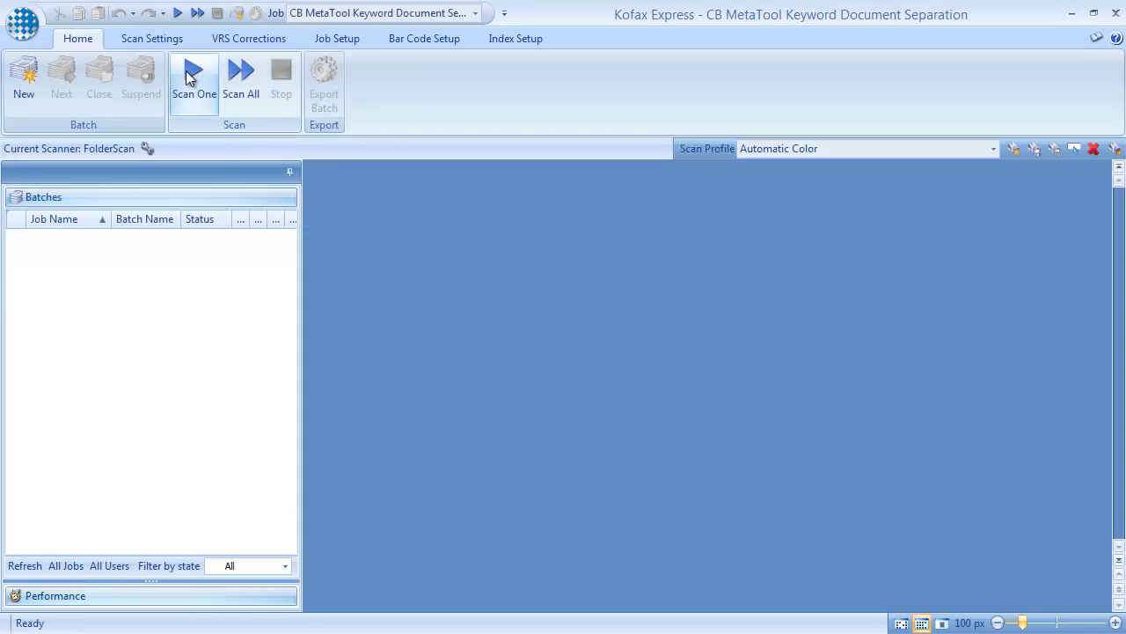
click(239, 93)
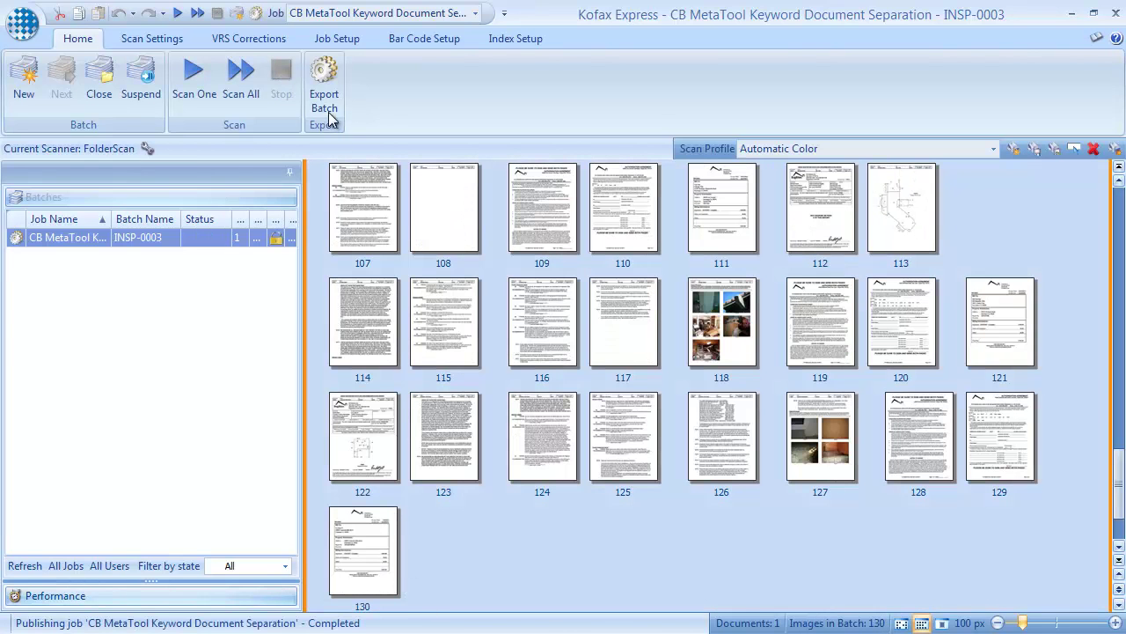
Step: Export batch INSP-0003, confirm the export, and dismiss the export report
click(329, 112)
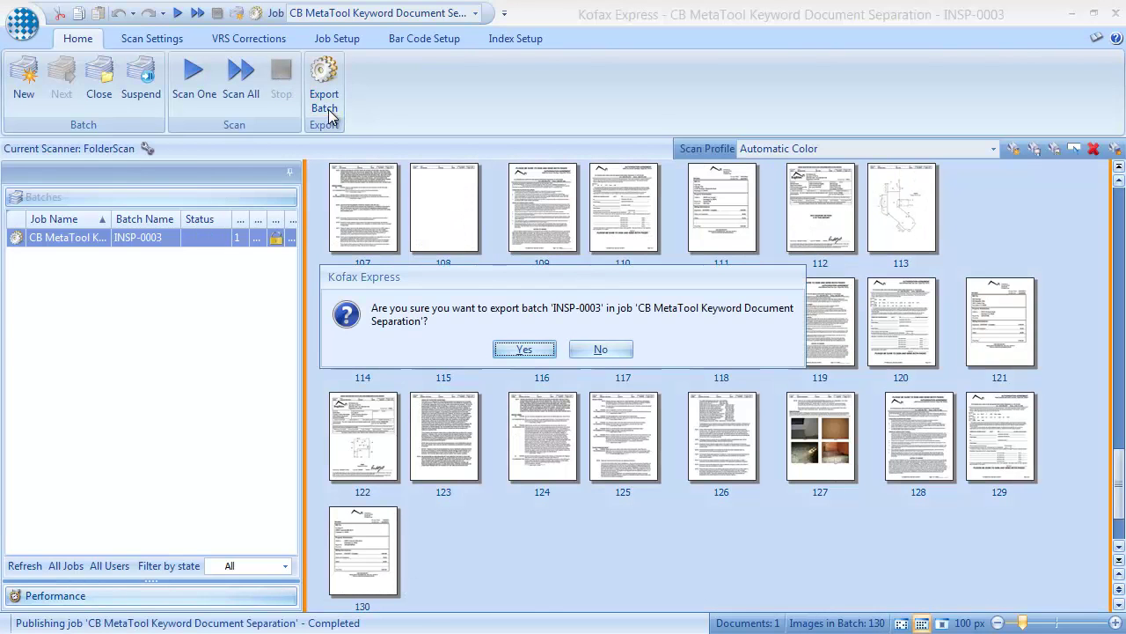
click(522, 349)
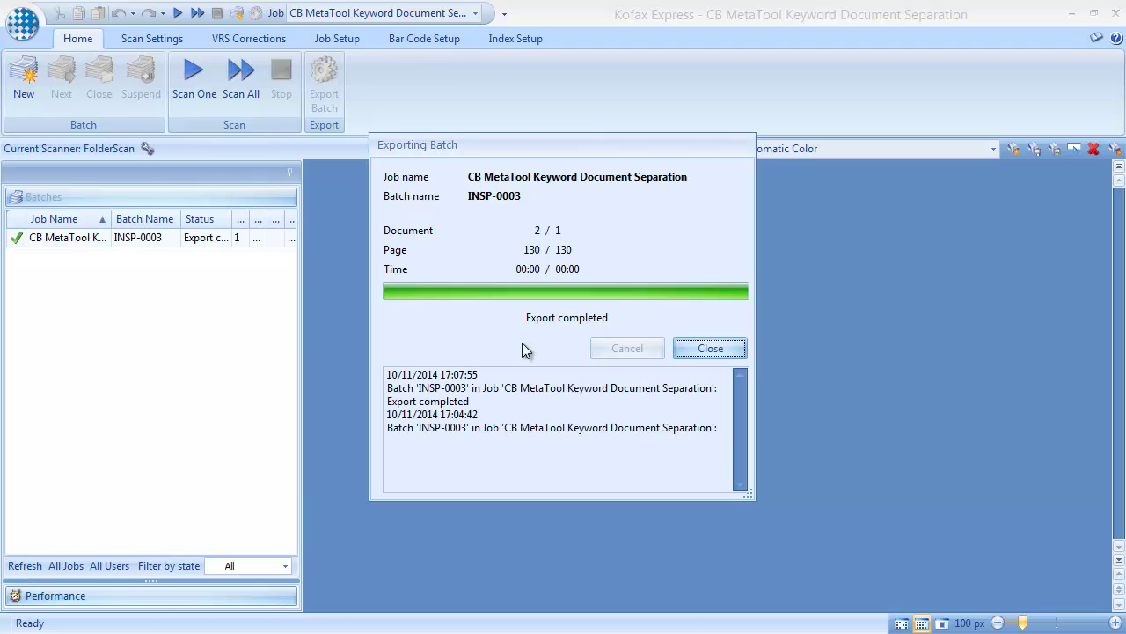
click(704, 348)
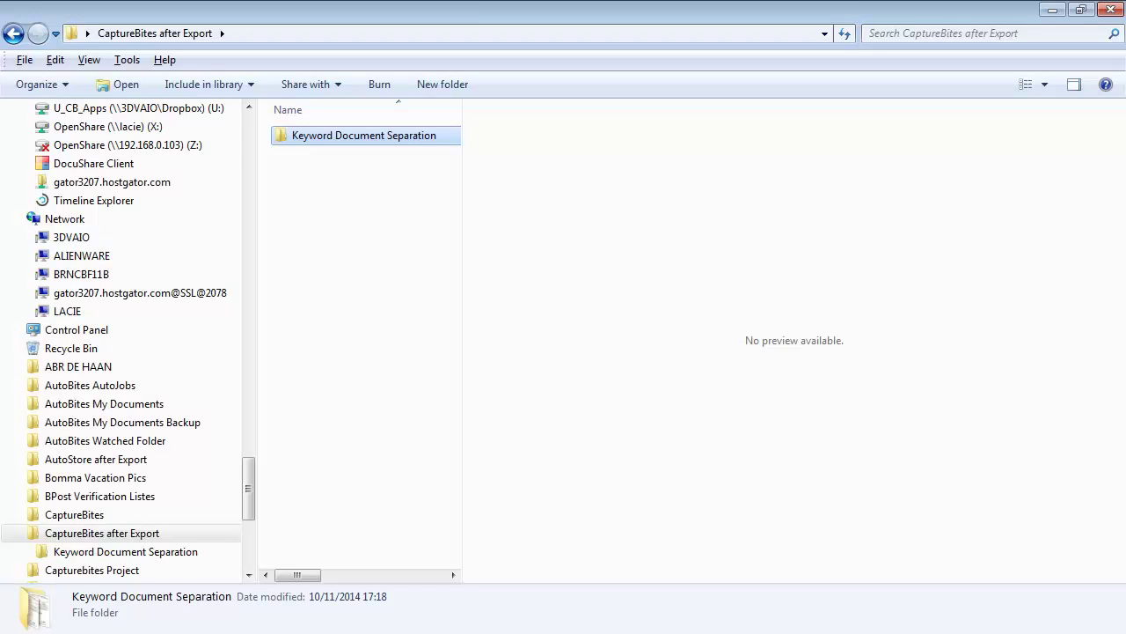
Step: In Windows Explorer, open the Keyword Document Separation folder and preview several of the exported PDF reports
double_click(319, 140)
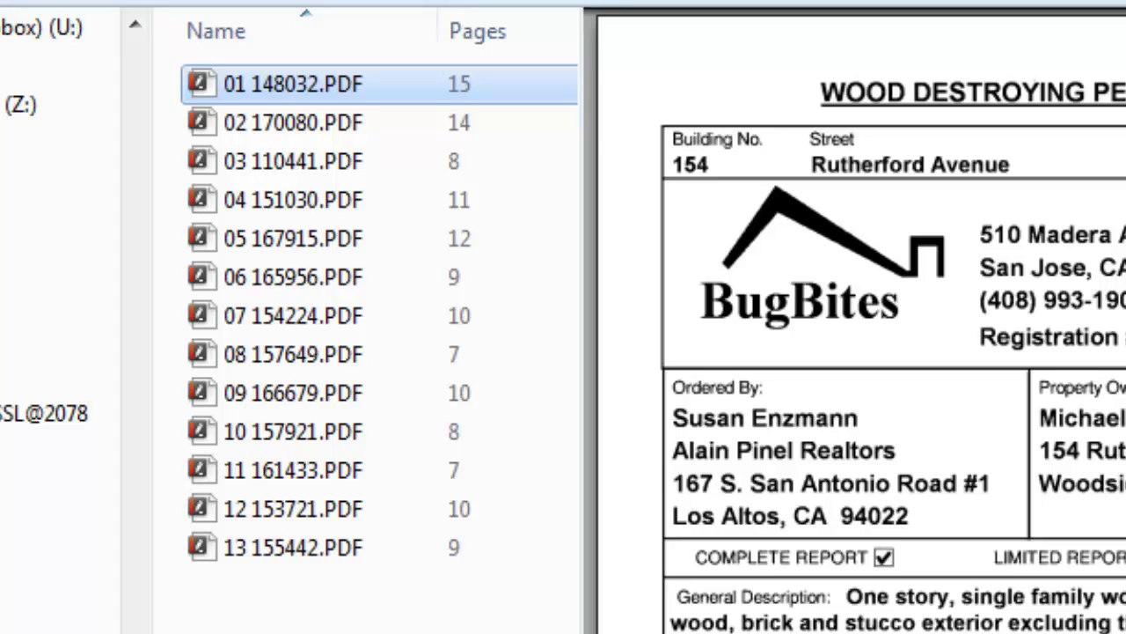
click(273, 128)
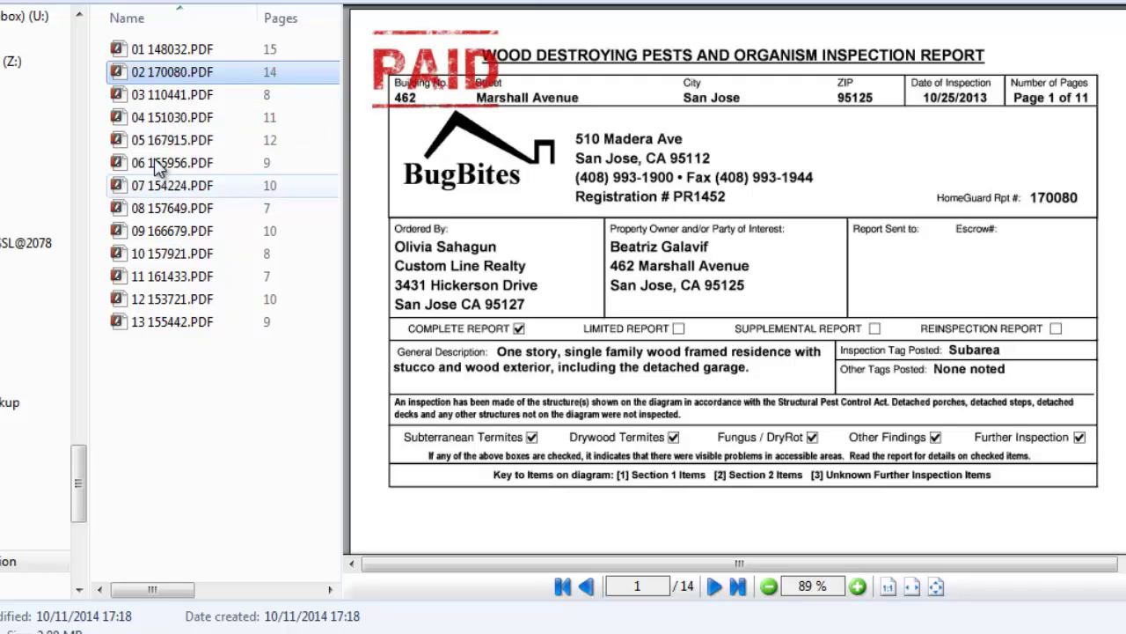
click(156, 95)
click(155, 118)
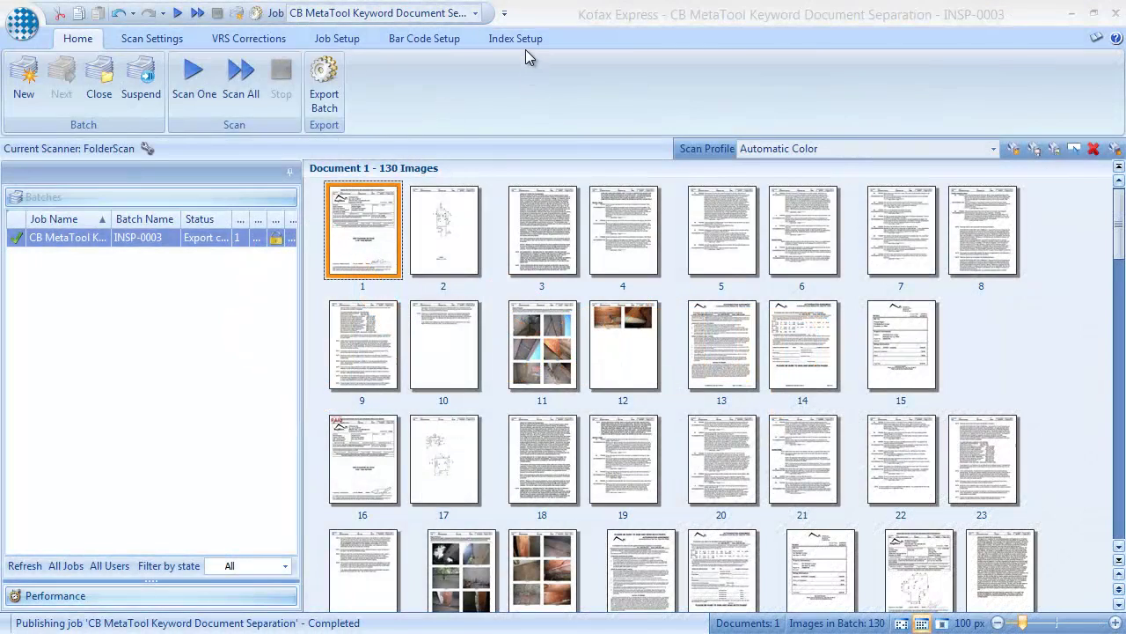
Step: Review the job's index fields, Separator Words and Report Number
click(519, 39)
click(101, 103)
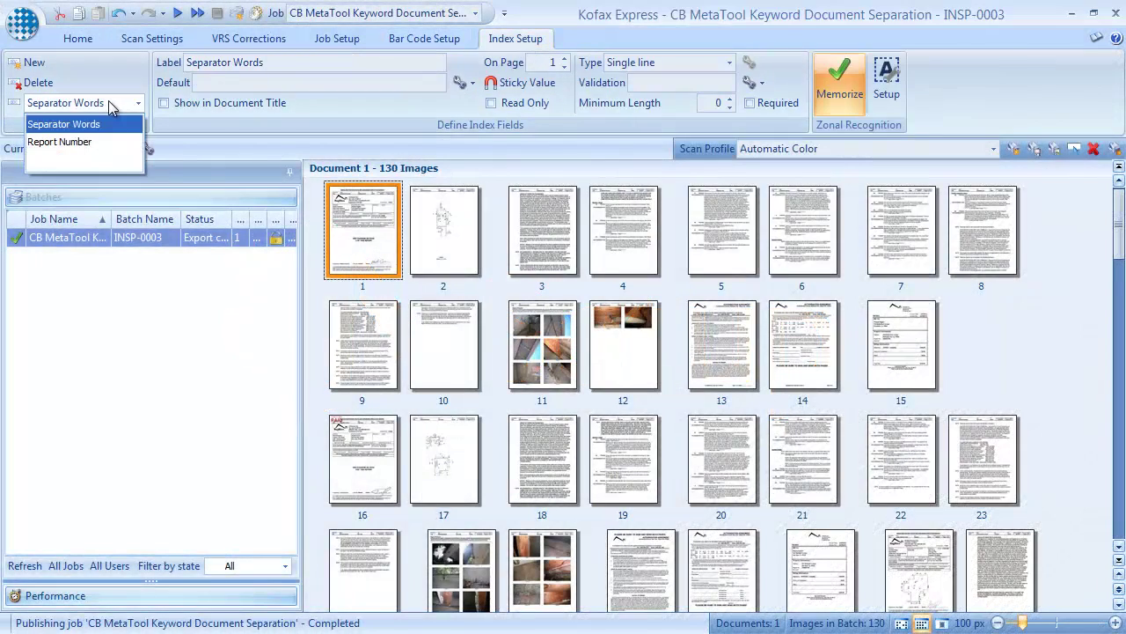
click(97, 145)
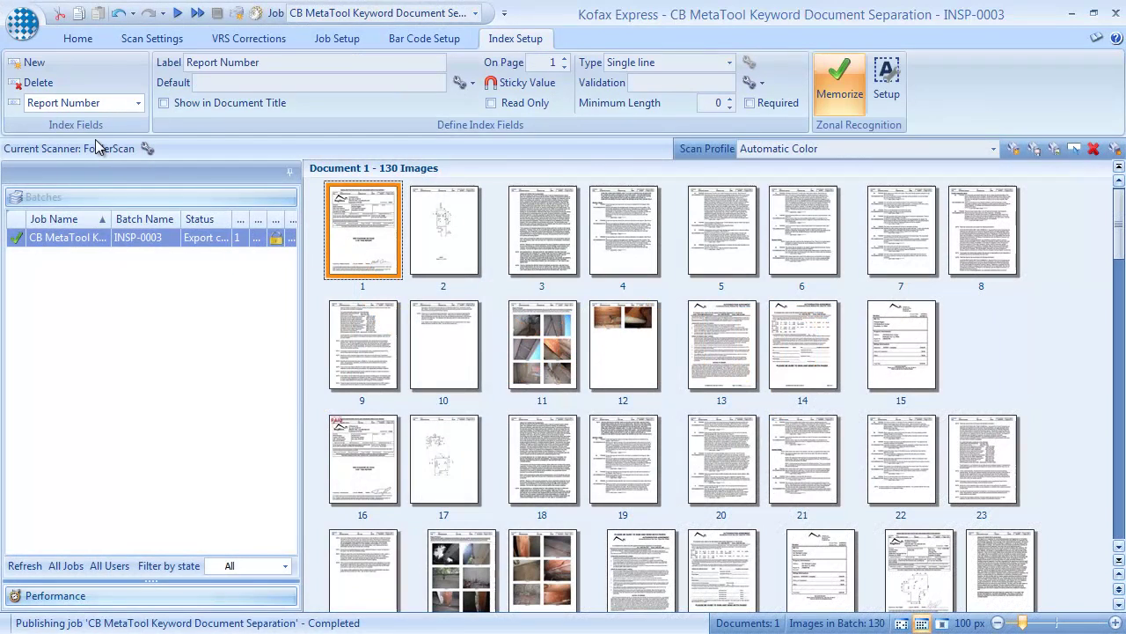
Step: Set the job's export connector to MetaTool and open the connector's setup
click(337, 39)
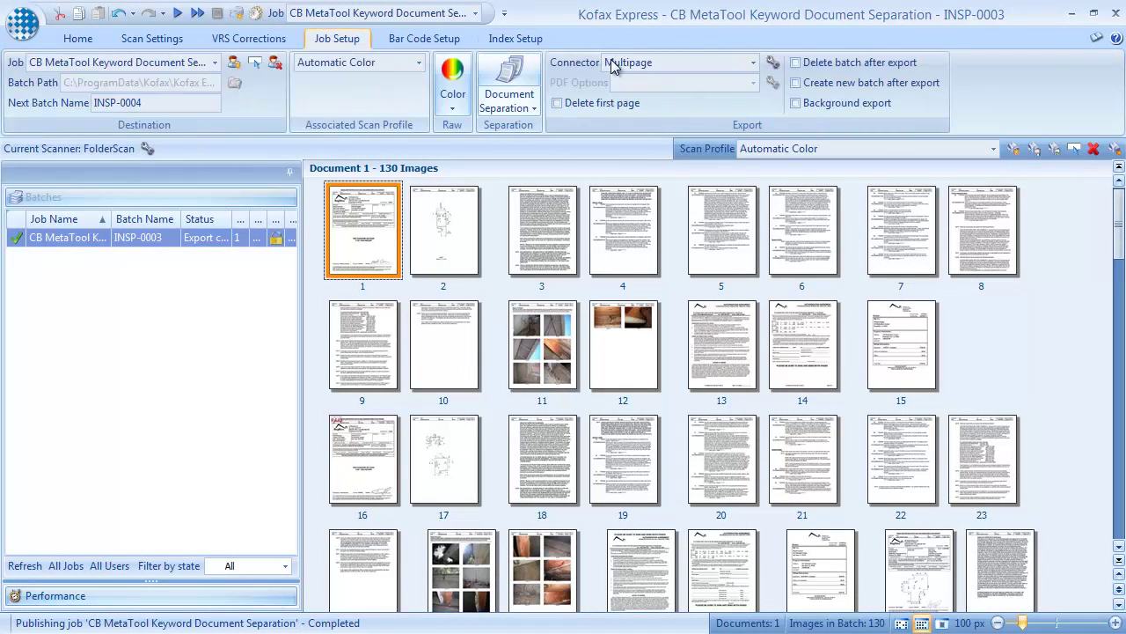
click(677, 62)
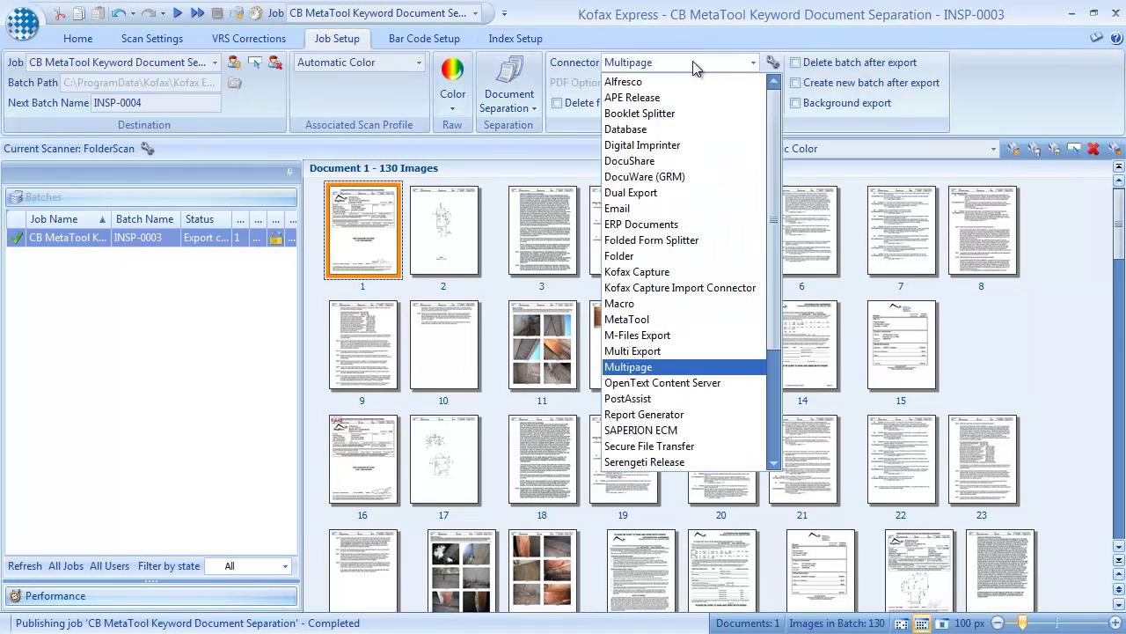
click(661, 319)
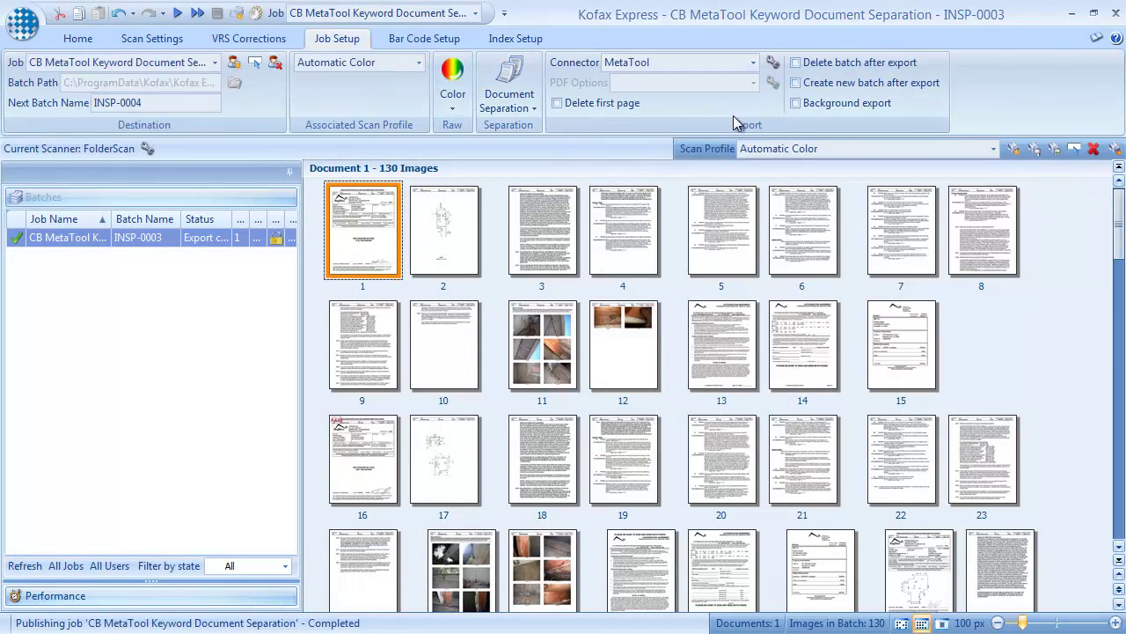
click(773, 62)
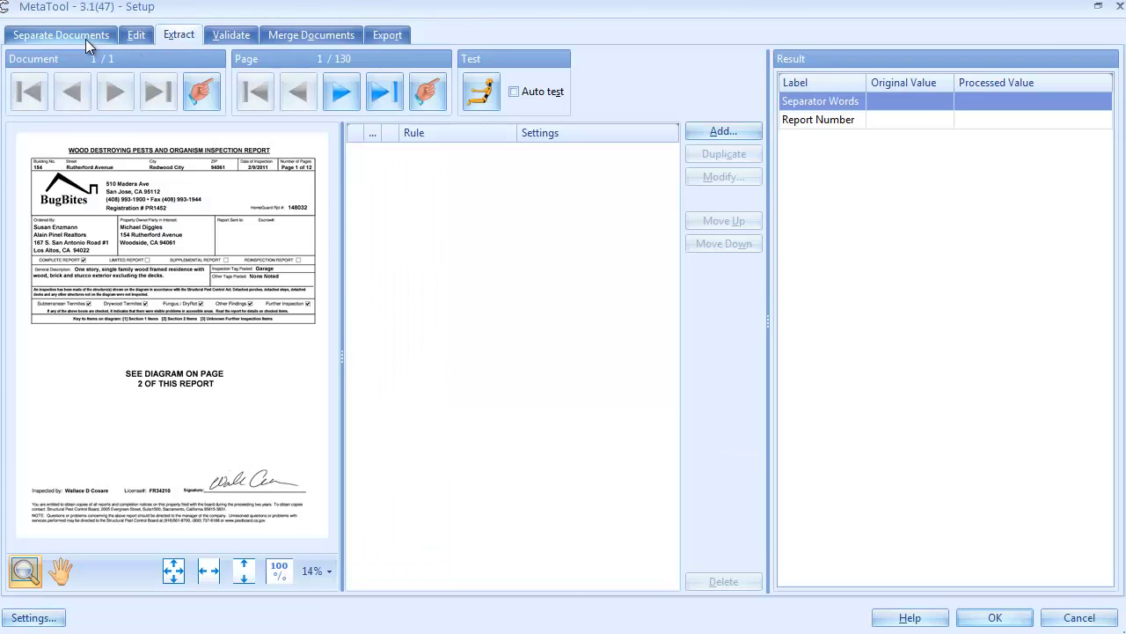
Step: Enable document separation whenever the index field Separator Words has a value
click(85, 39)
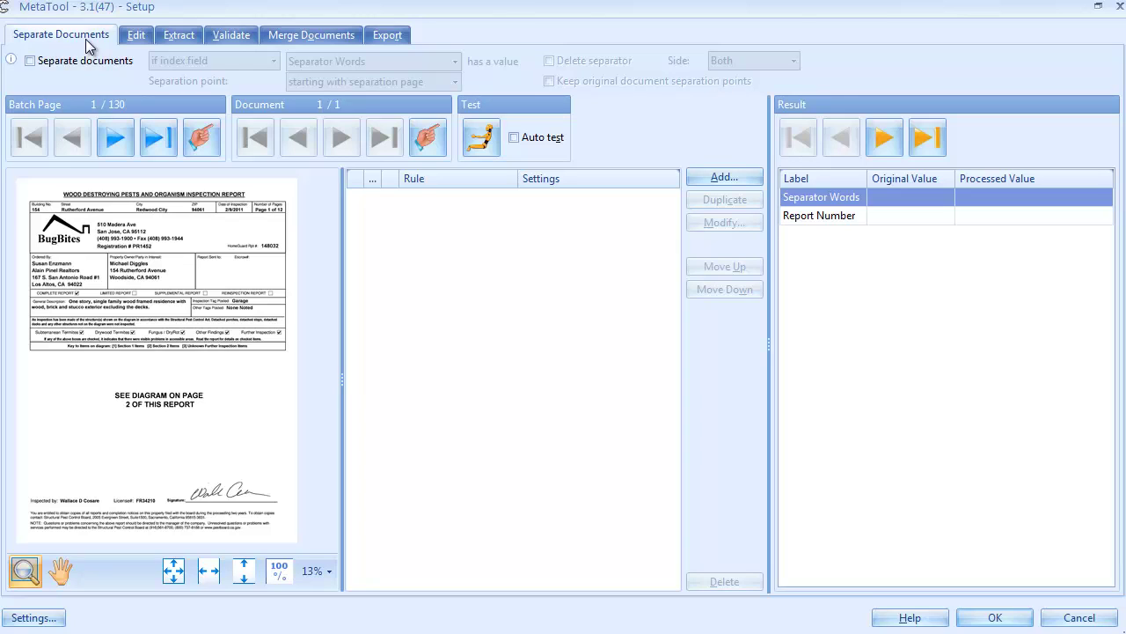
click(31, 60)
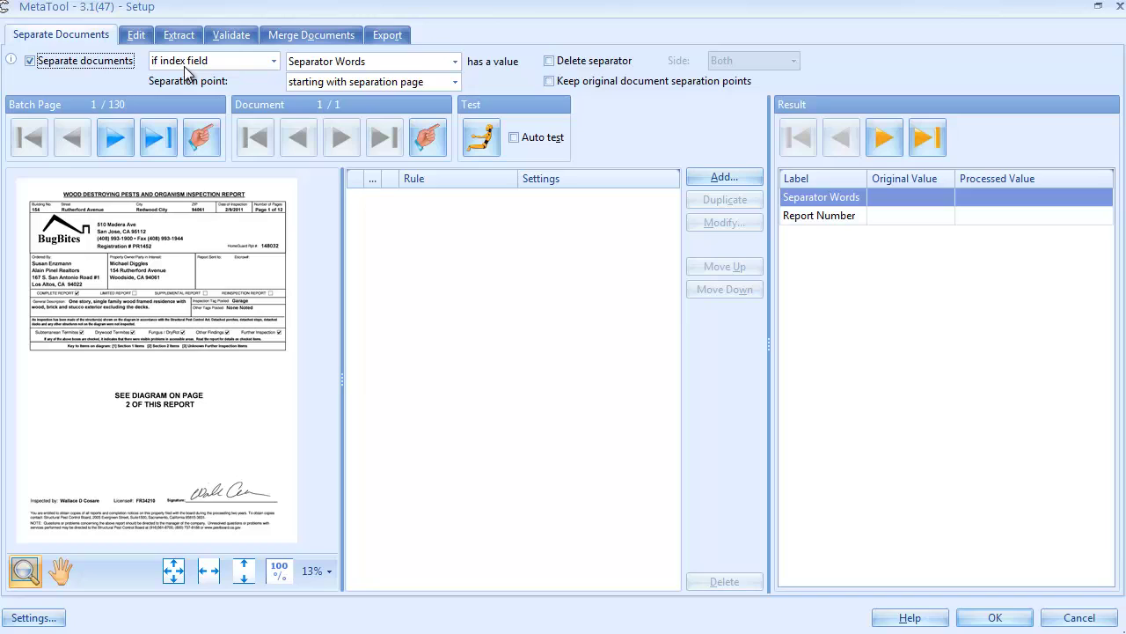
click(334, 65)
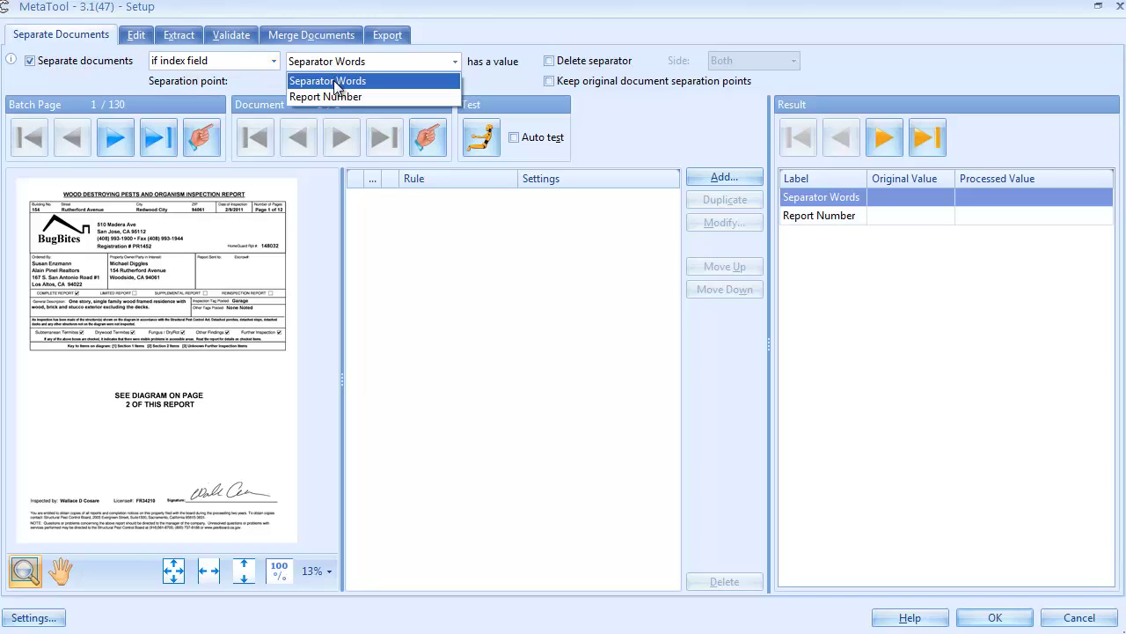
click(335, 83)
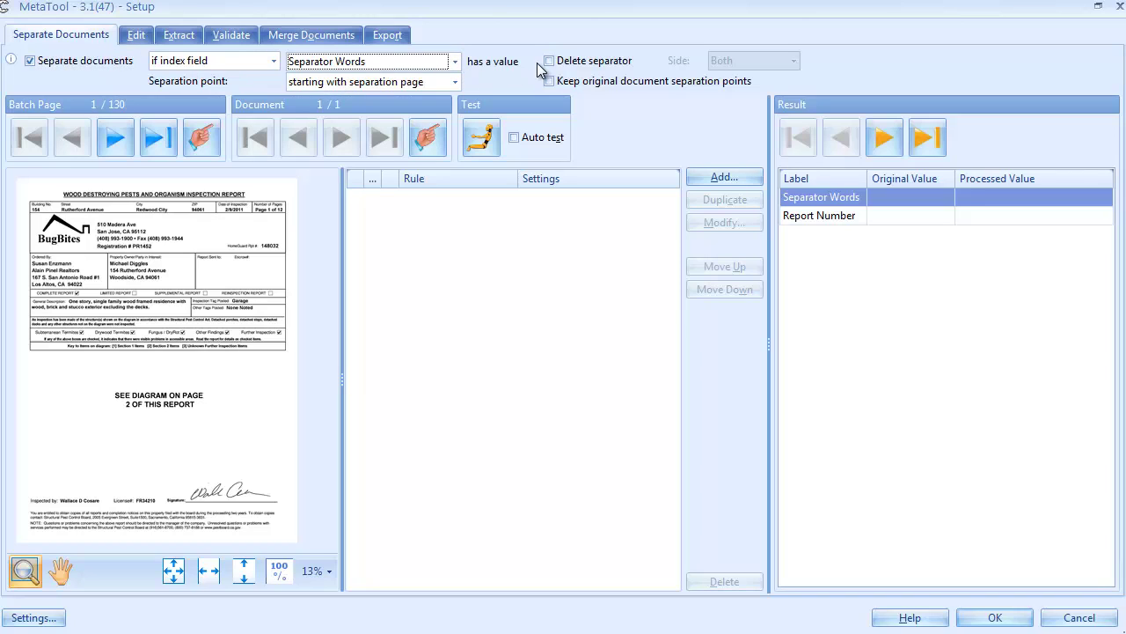
Step: Try the separation point "after separation page" and restore "starting with separation page"
click(454, 81)
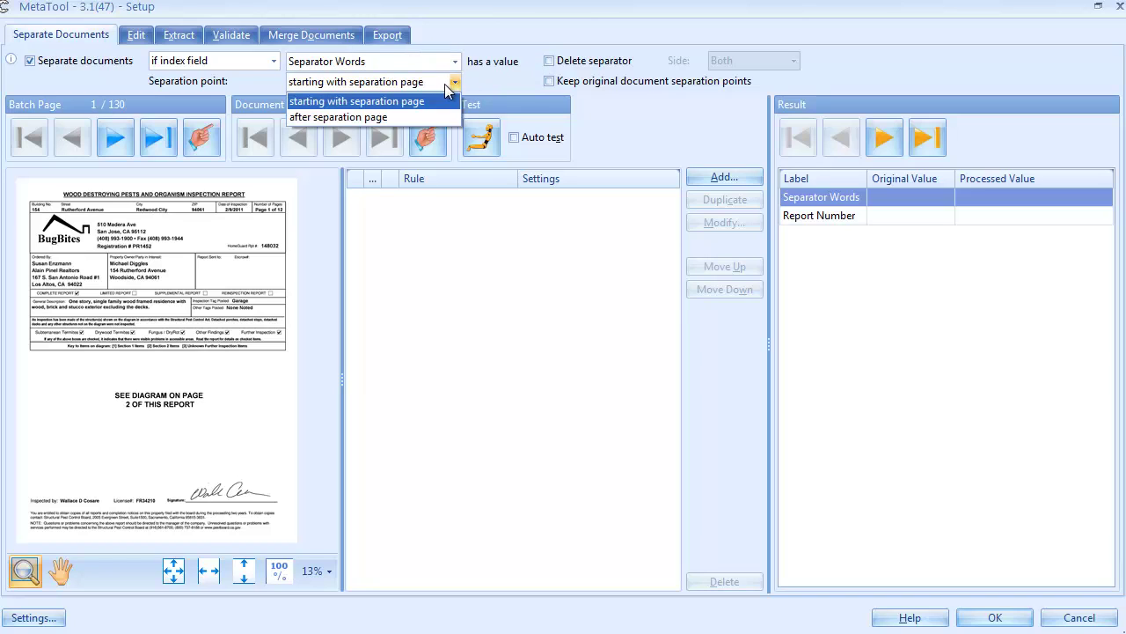
click(402, 114)
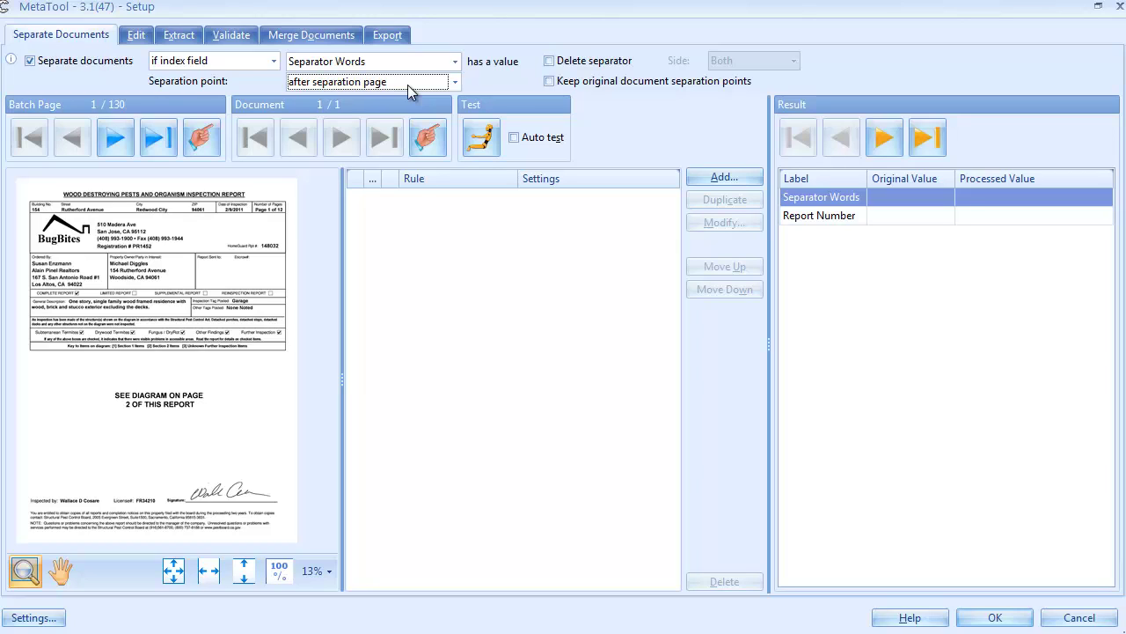
click(407, 85)
click(392, 102)
Step: Add an Advanced OCR zonal extraction rule to document separation and assign it to the Separator Words index field
click(724, 177)
mouse_move(757, 199)
click(837, 221)
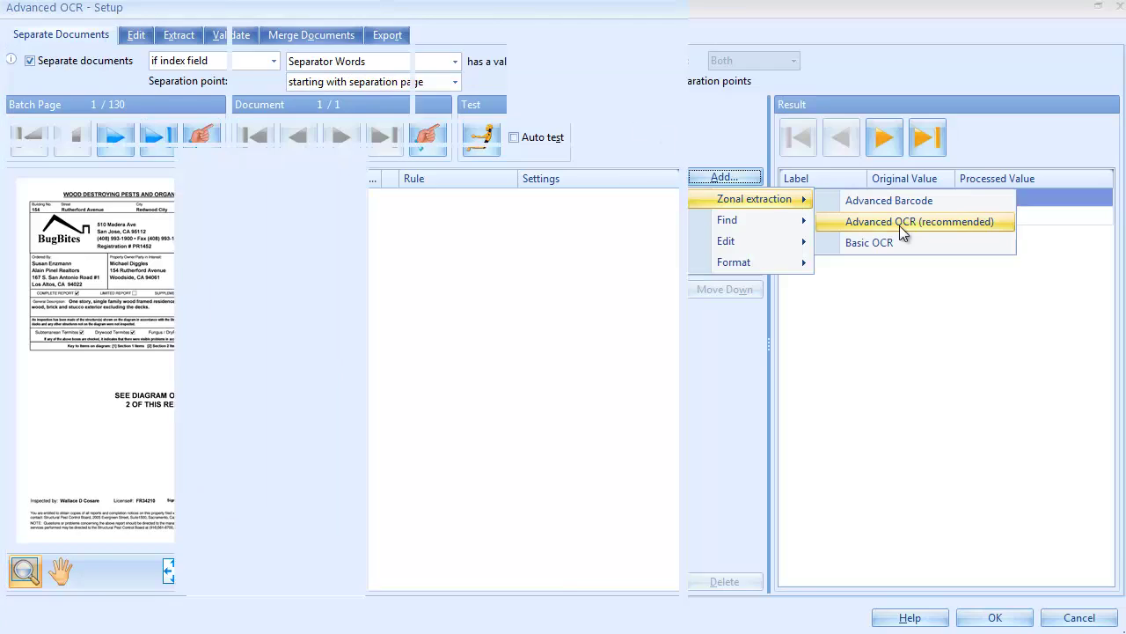
click(884, 181)
click(880, 201)
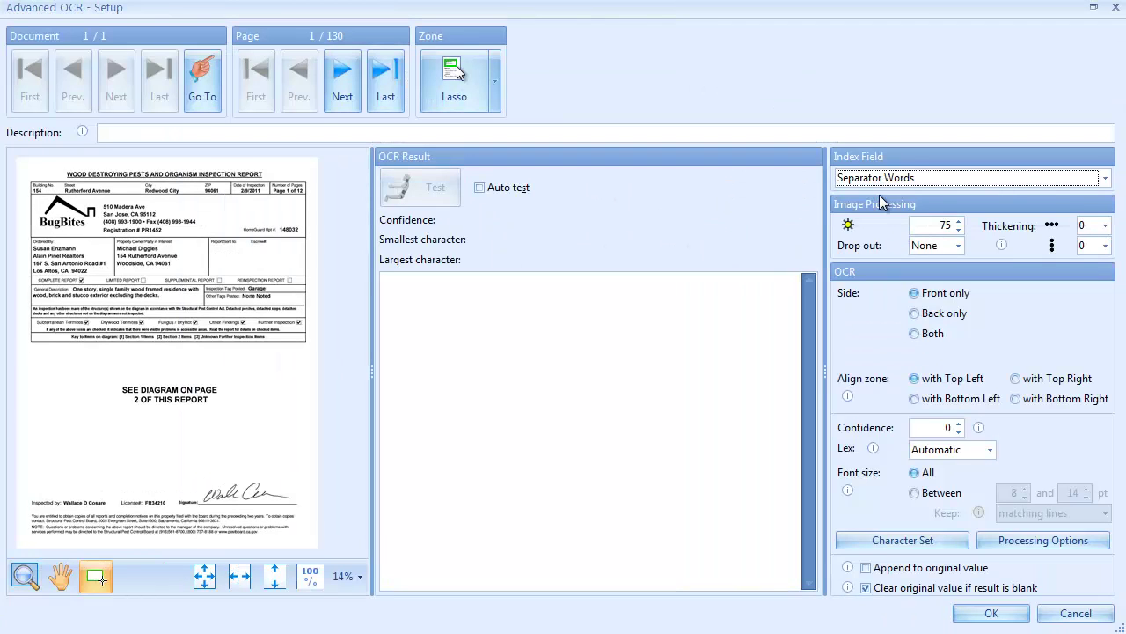
Step: Draw the OCR zone around the inspection report title on the first page, test the recognition, and save the rule
click(240, 576)
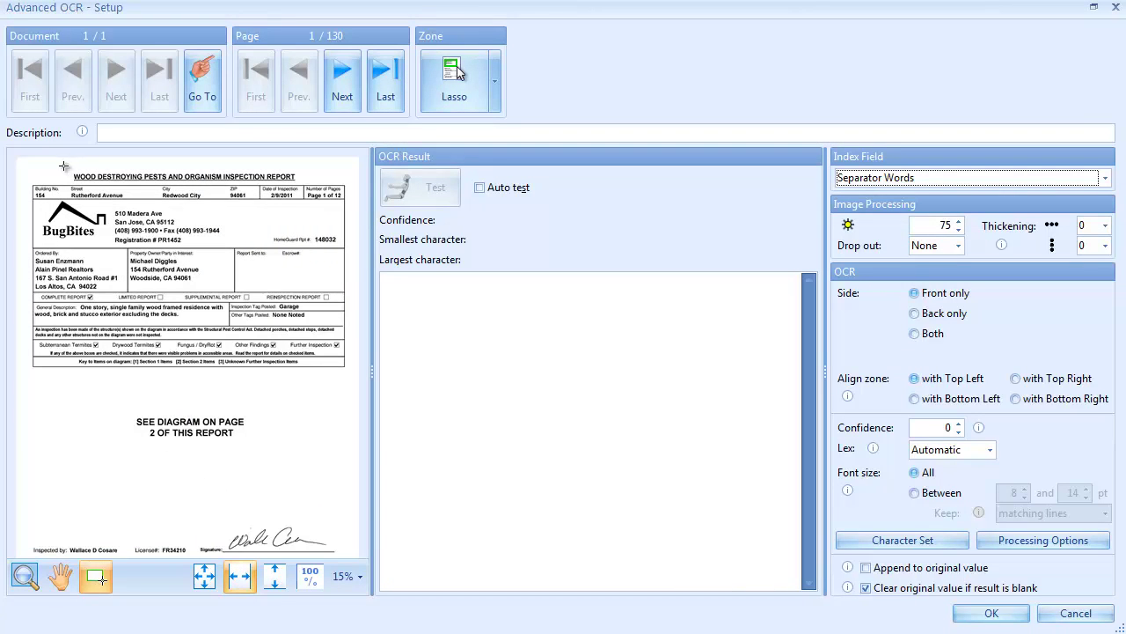
drag(63, 166, 306, 184)
click(430, 198)
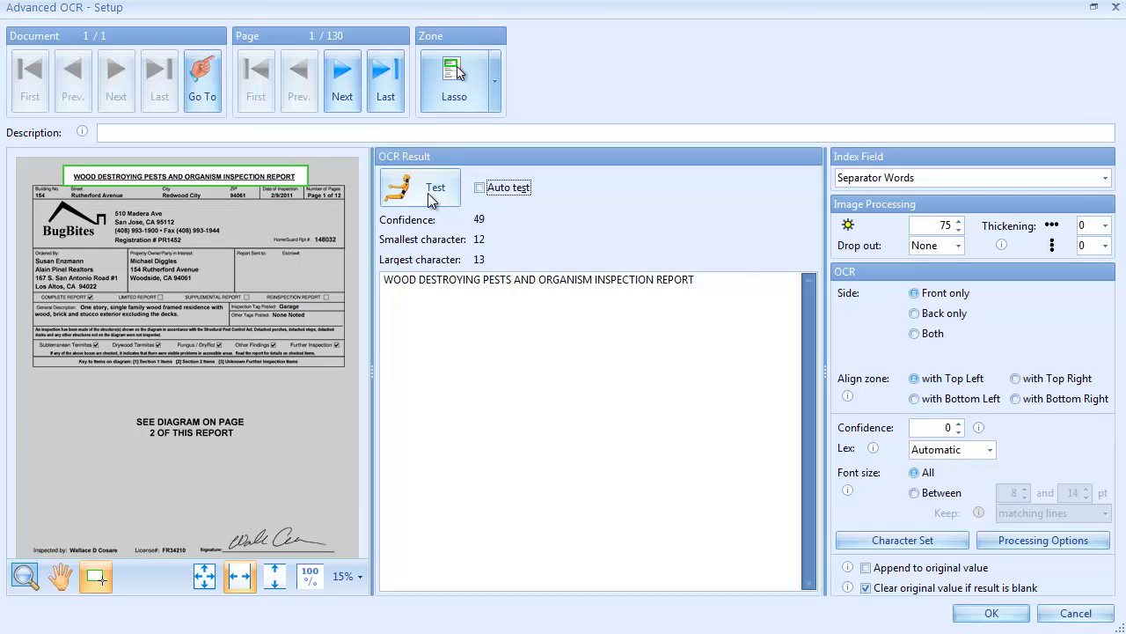
click(976, 614)
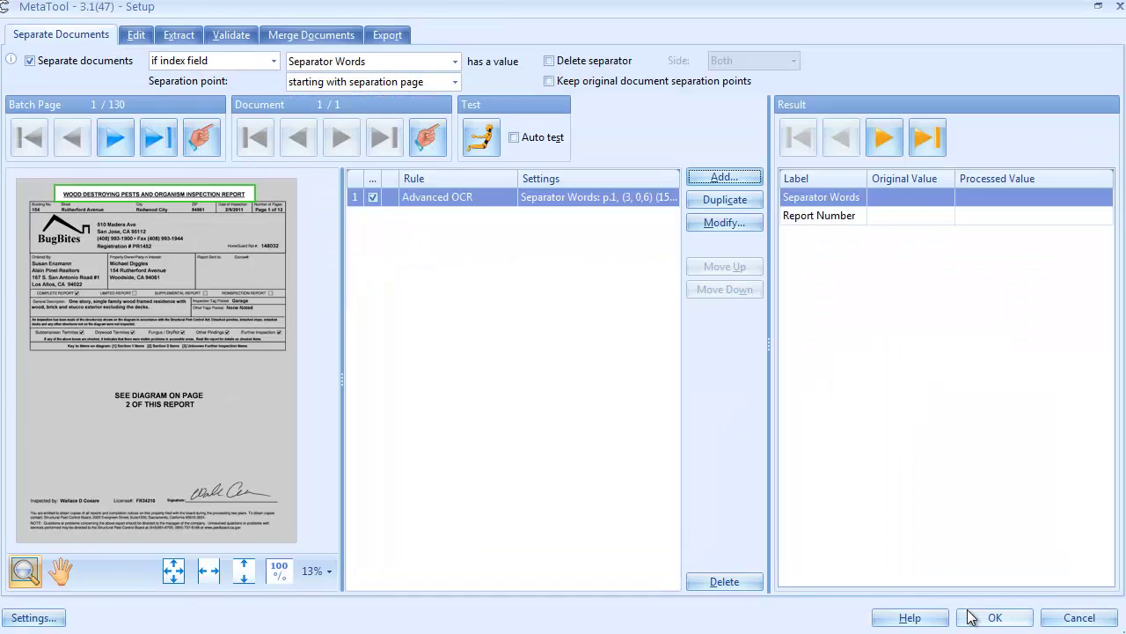
Step: Add a Find Word with Mask / Words rule for the Separator Words index field
click(720, 176)
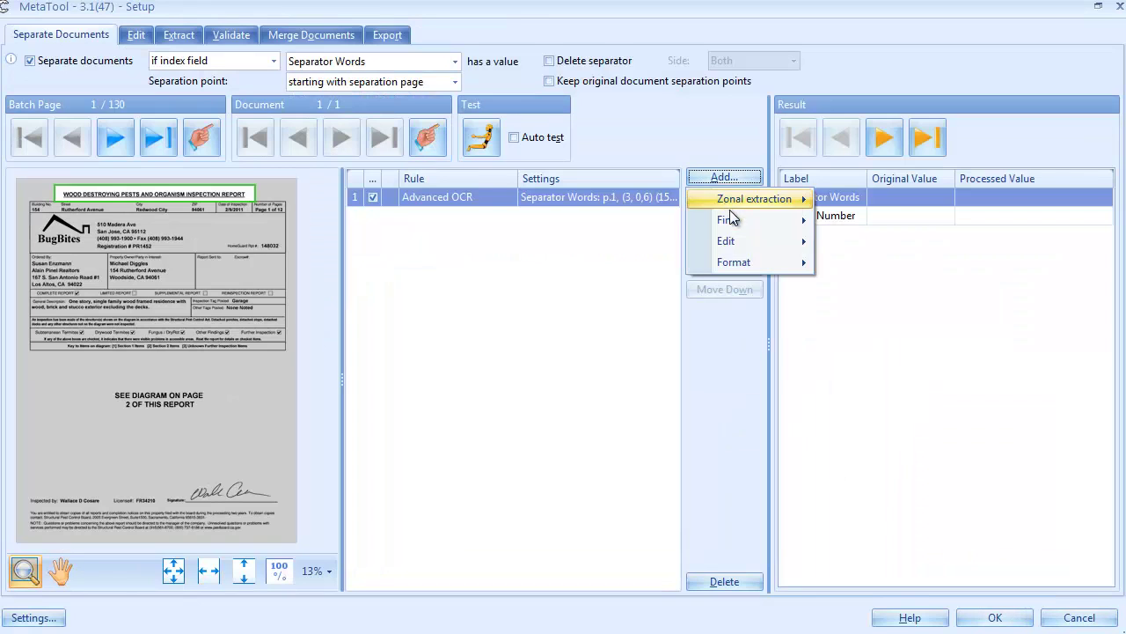
mouse_move(730, 218)
mouse_move(882, 263)
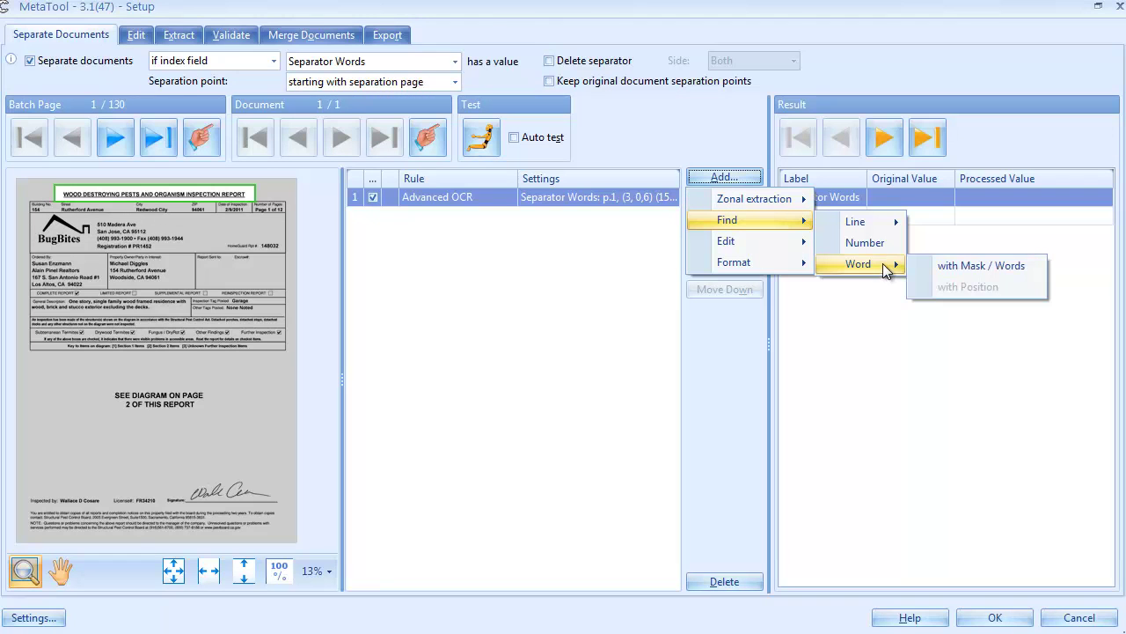
click(1009, 264)
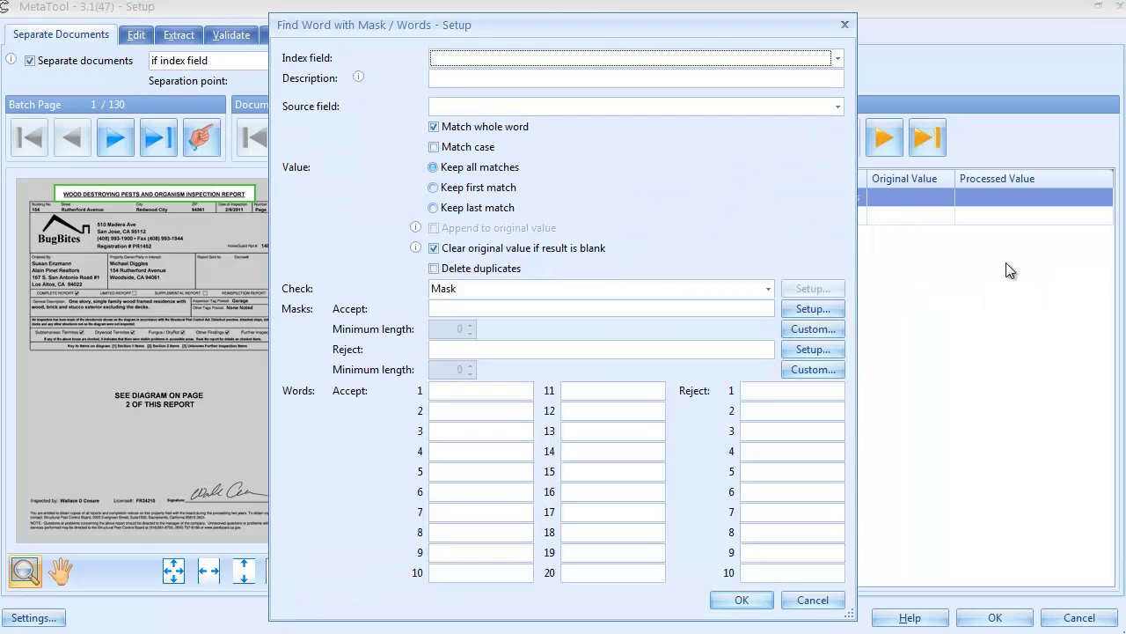
click(486, 59)
click(483, 75)
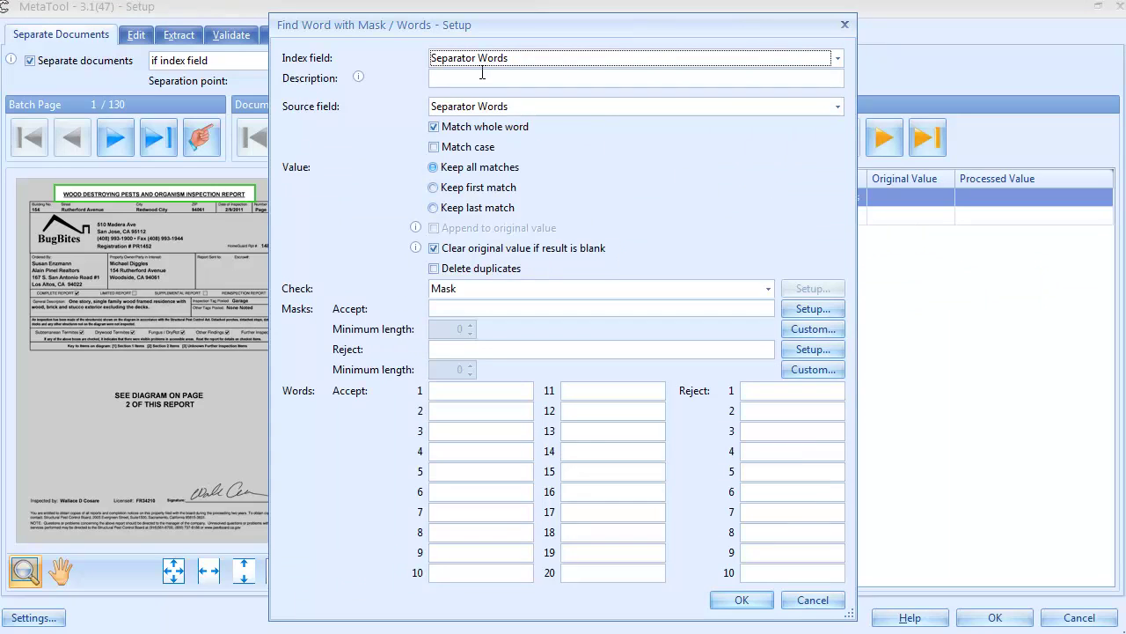
Step: Accept the words WOOD and REPORT, enable case matching, keep only the first match, and save the rule
click(465, 394)
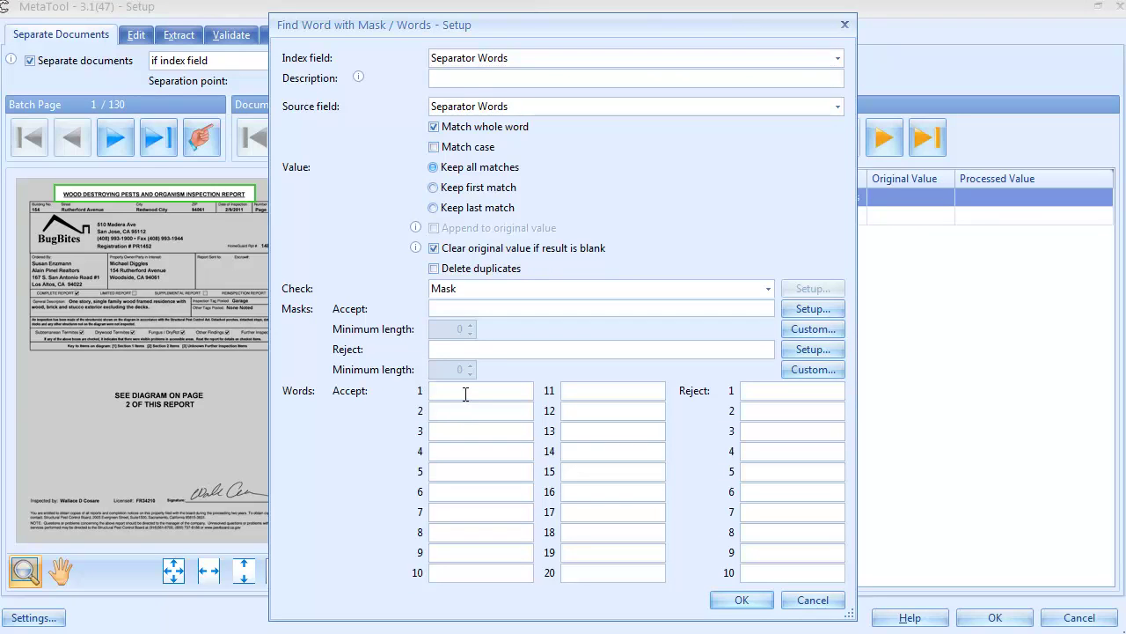
text(WOOD)
click(462, 416)
text(REPORT)
click(435, 148)
click(433, 188)
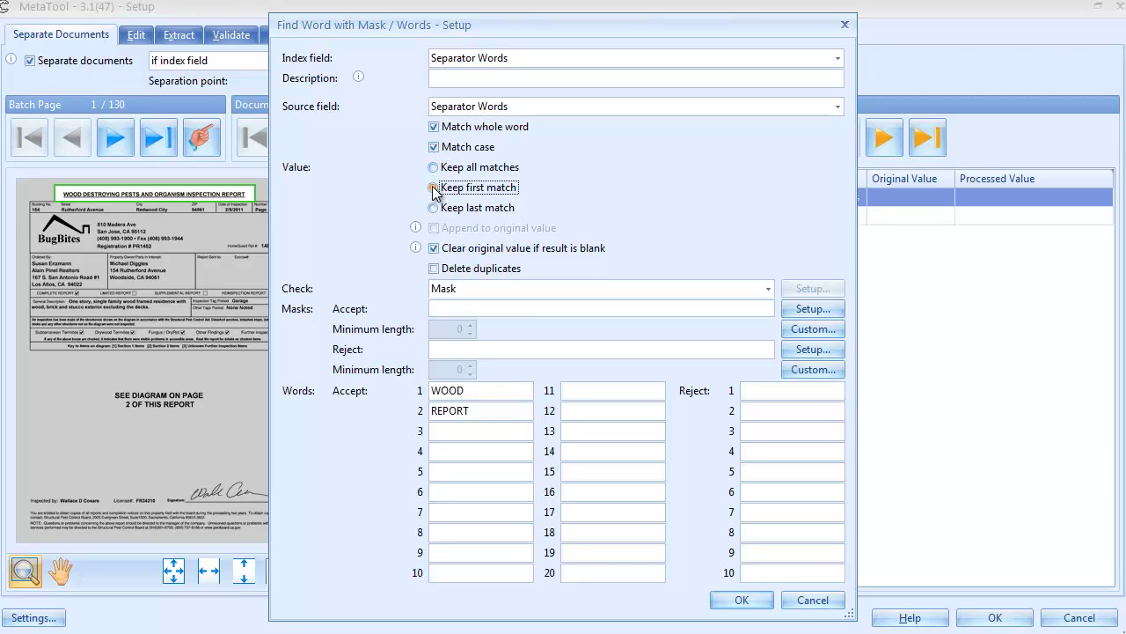
click(749, 602)
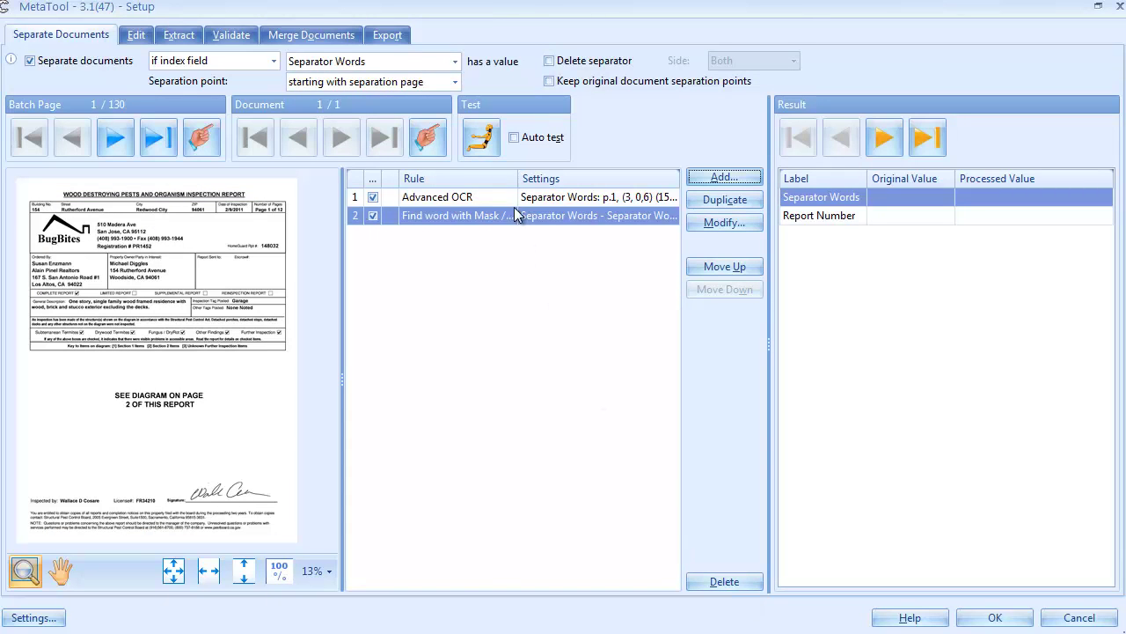
Step: Test the separation rules on the first two batch pages and on the separator pages that follow
click(483, 148)
click(110, 144)
click(471, 149)
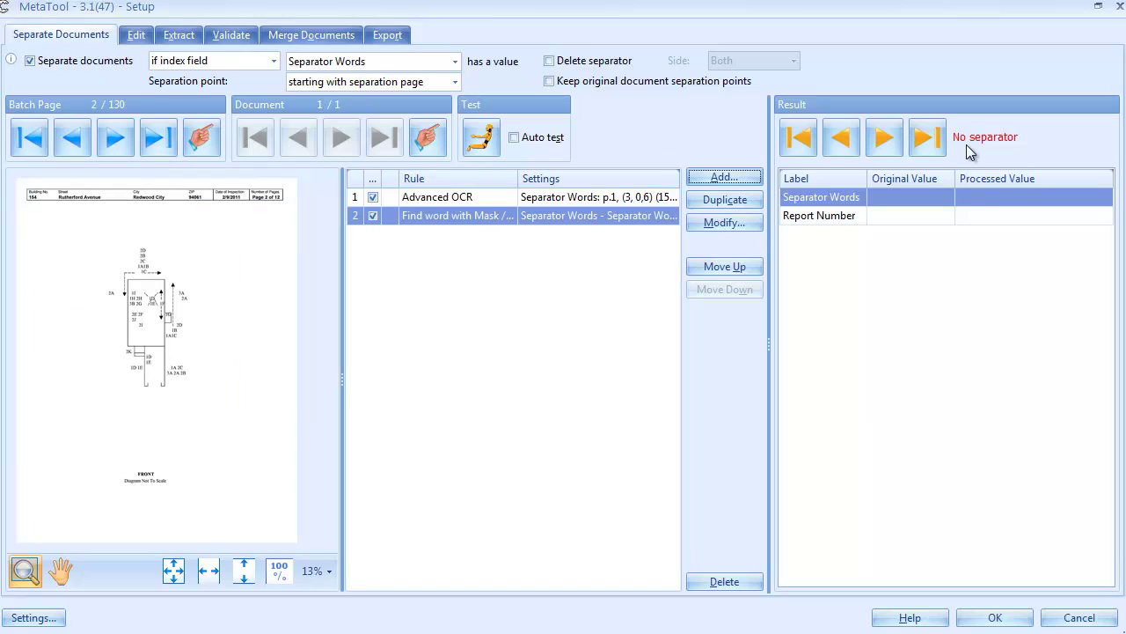
click(885, 141)
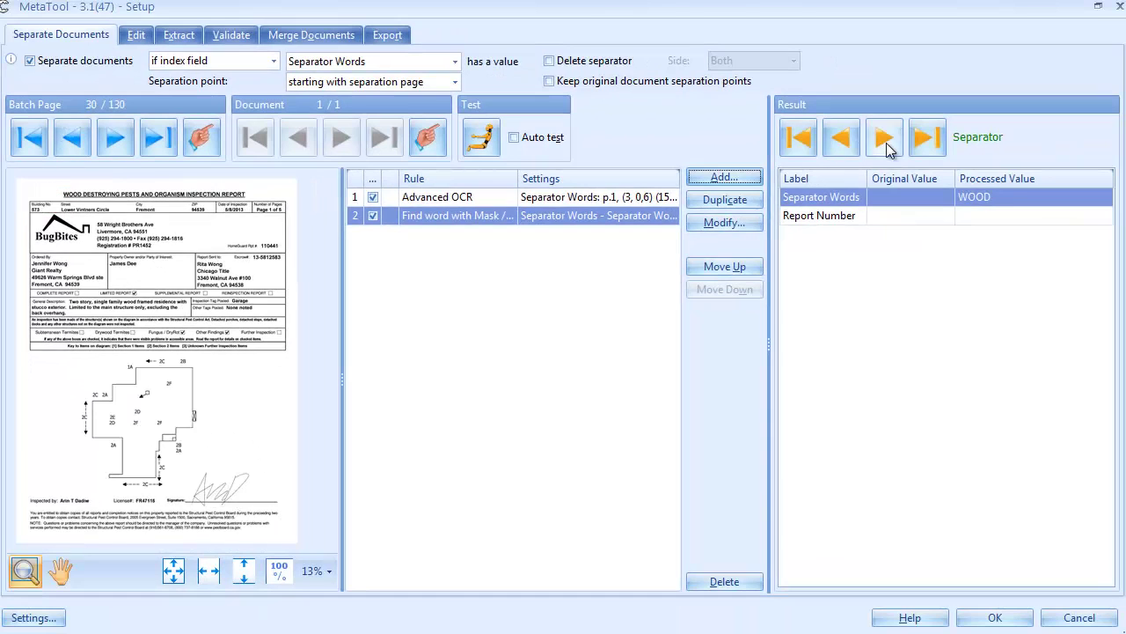
Step: Continue testing the separation rules on the following separator pages from batch page 30 onward
click(887, 146)
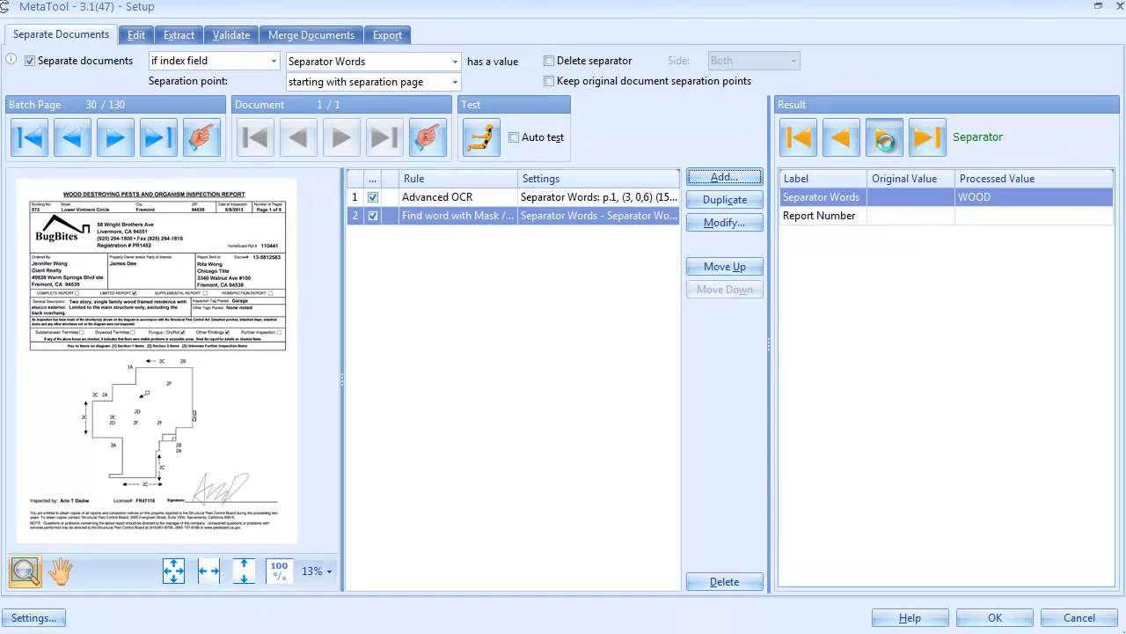
click(886, 144)
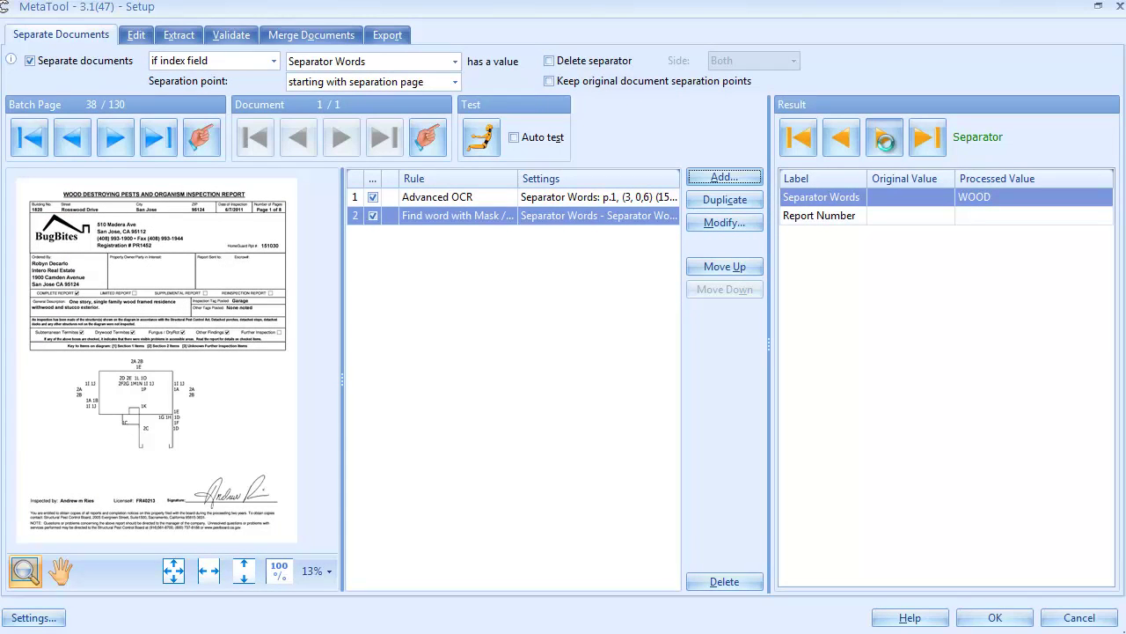
click(886, 142)
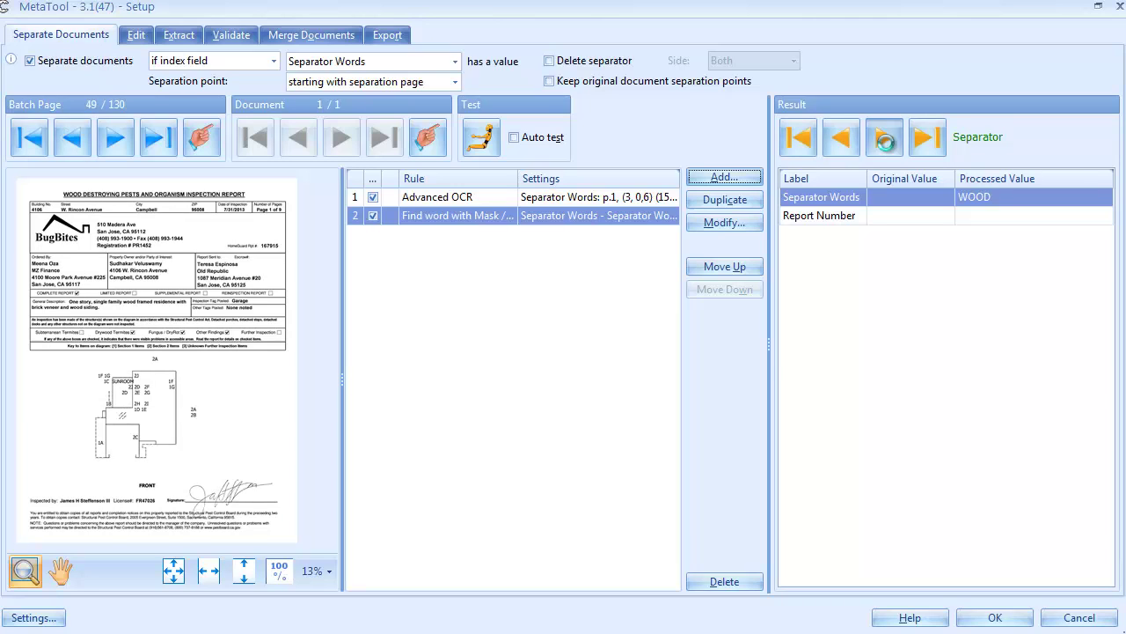
click(886, 142)
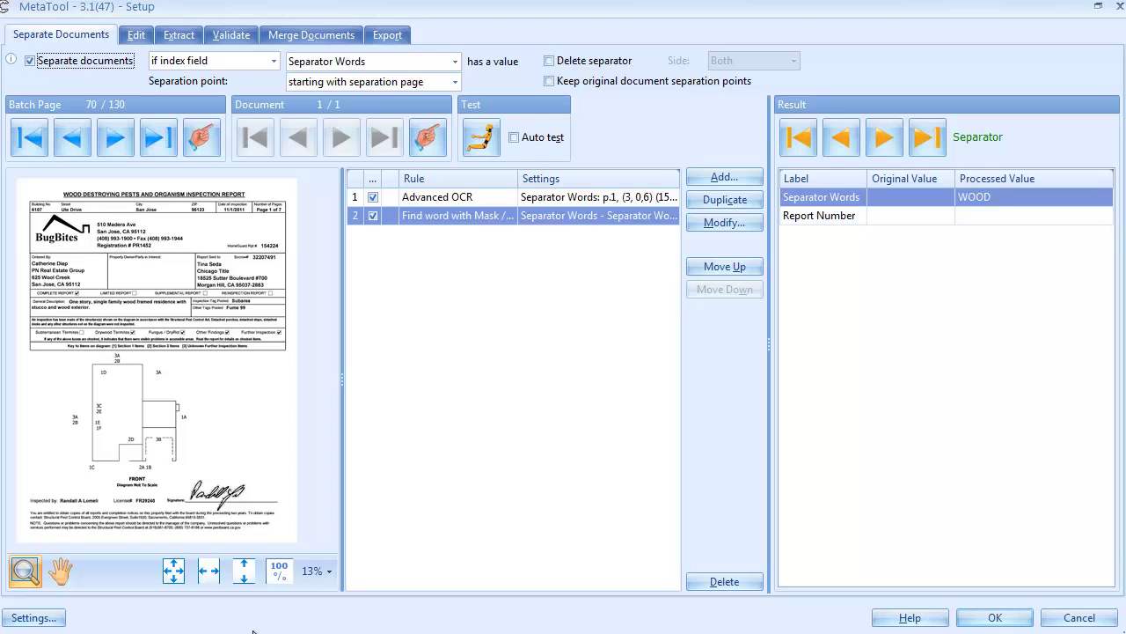
Step: Browse the separated documents in the extraction setup and return to the first document
click(176, 39)
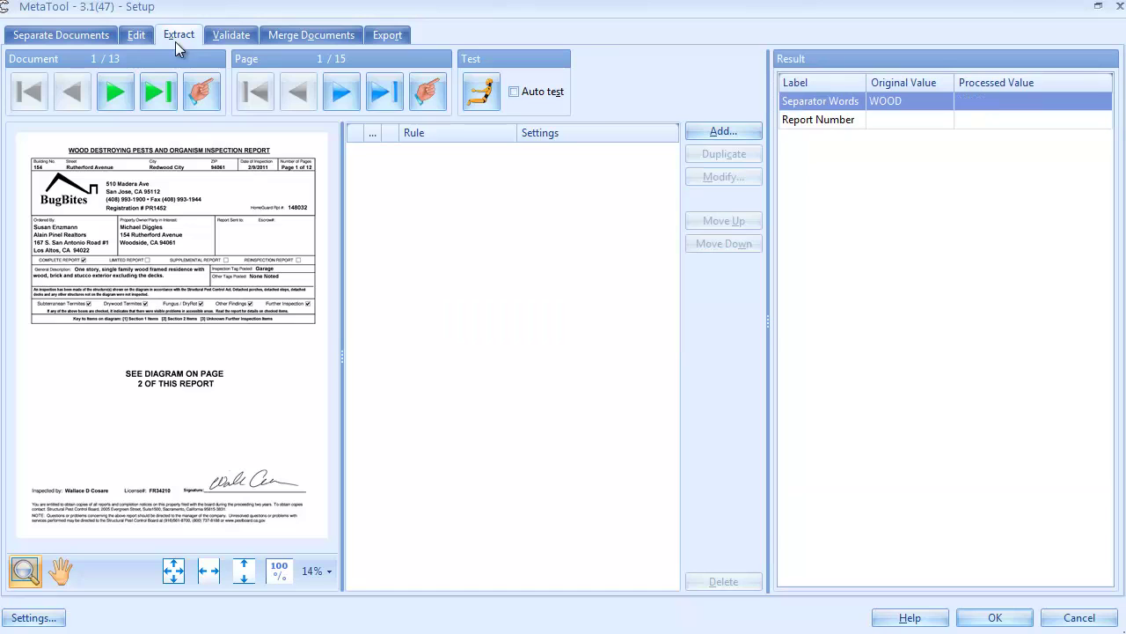
click(113, 95)
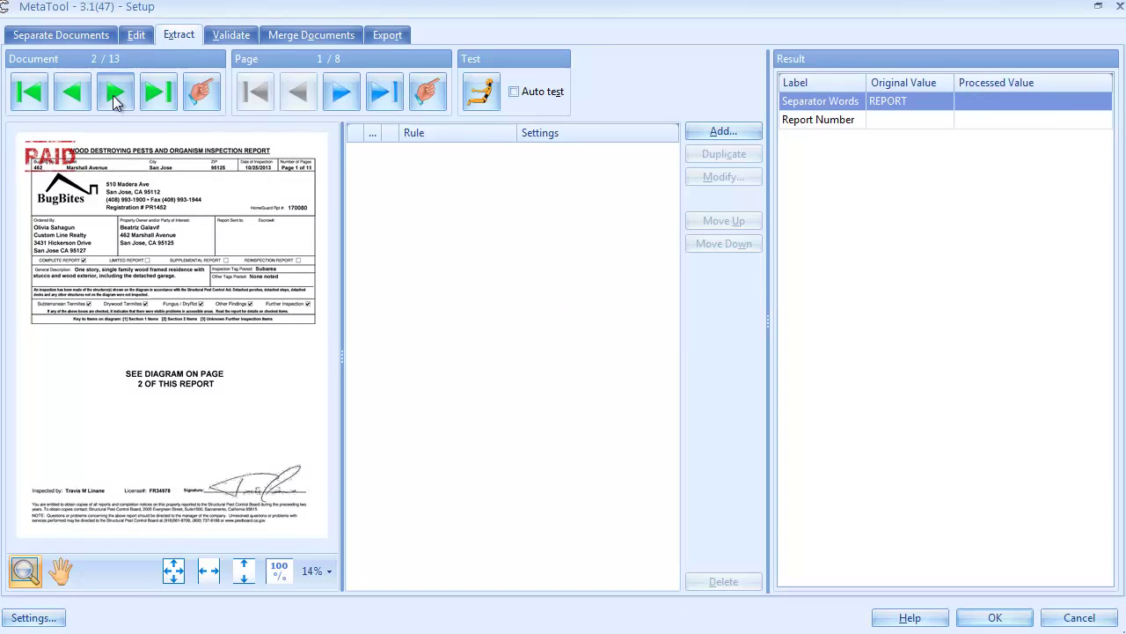
click(113, 95)
click(113, 95)
click(72, 92)
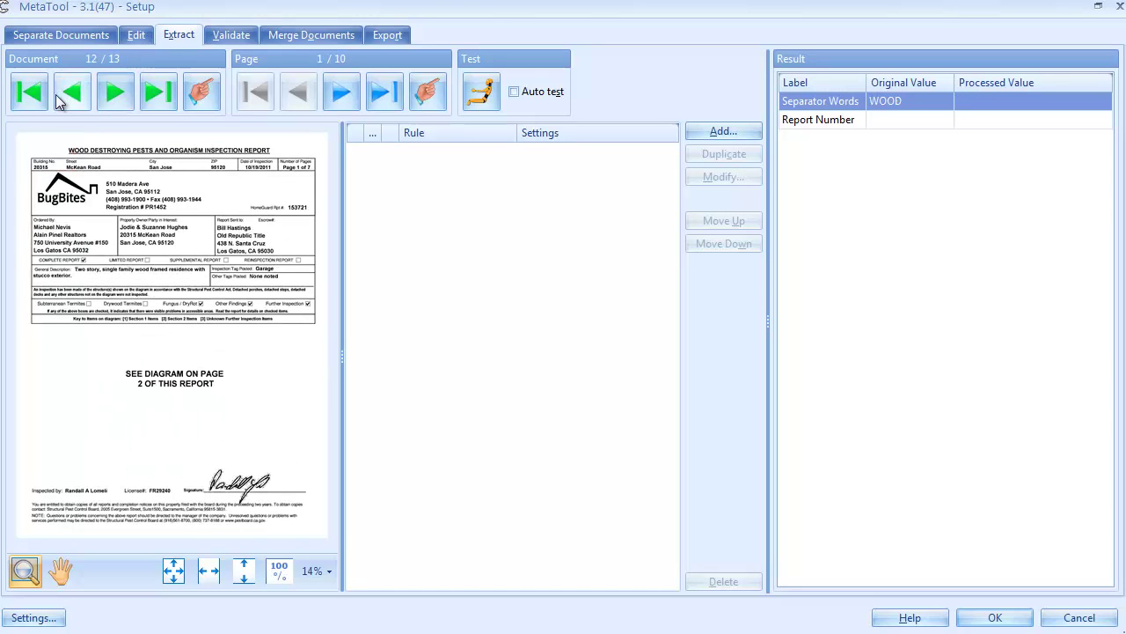
click(29, 92)
Step: Add an Advanced OCR zonal extraction rule for the Report Number index field
click(723, 131)
mouse_move(730, 154)
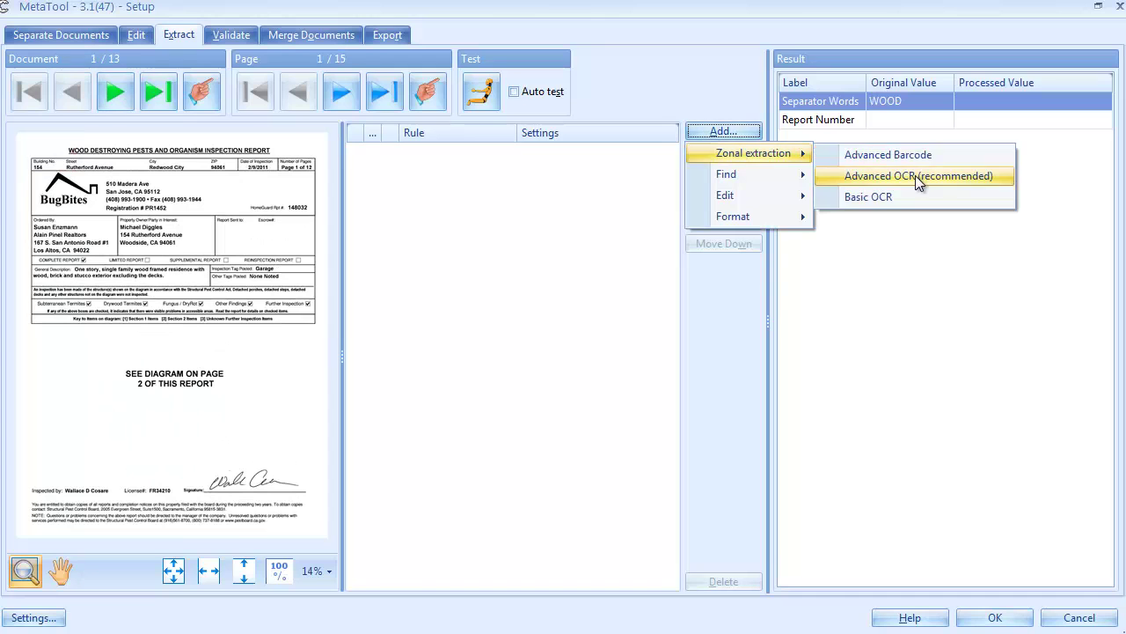
click(852, 182)
drag(223, 214, 323, 257)
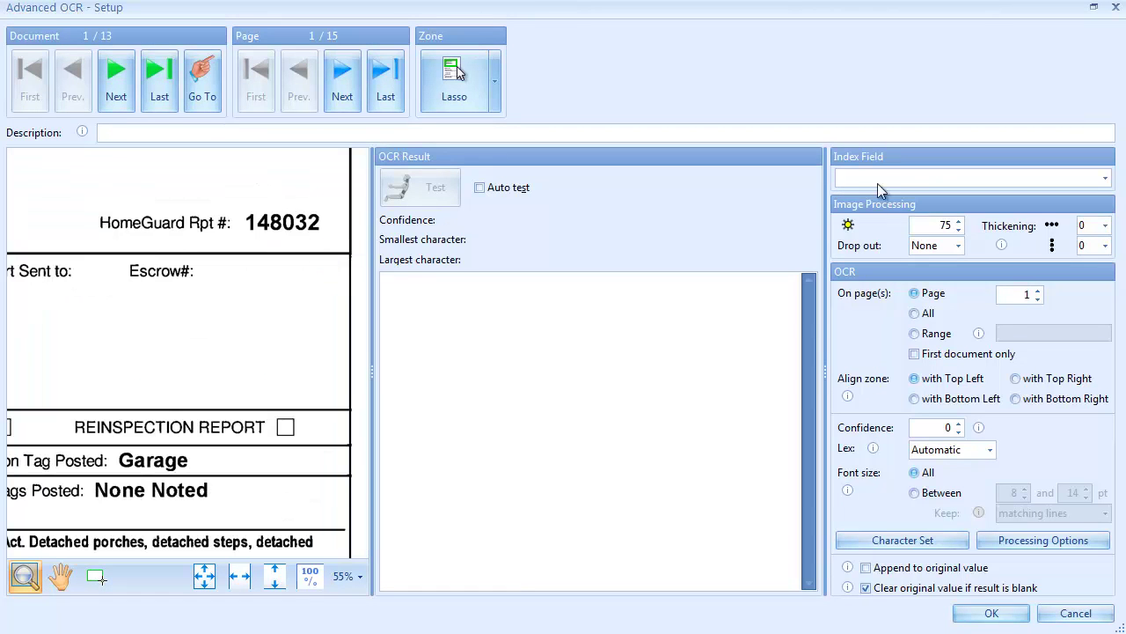
click(876, 178)
click(865, 211)
Step: Draw the OCR zone around the HomeGuard Rpt # line on the first page, test the recognition, and save the rule
click(95, 577)
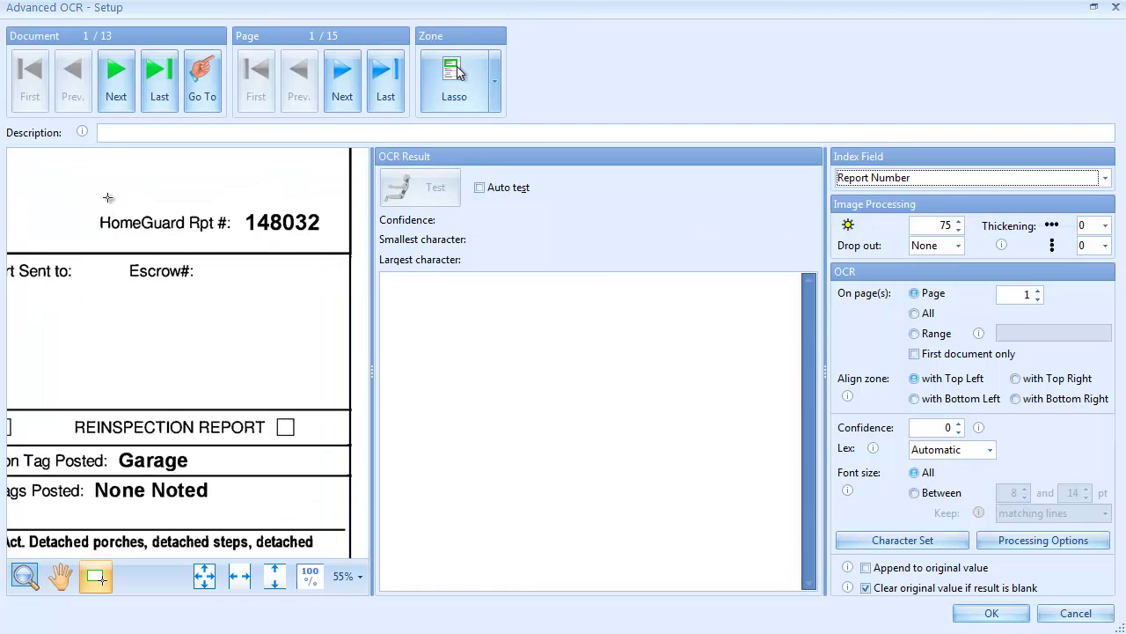
drag(81, 192, 345, 245)
click(451, 194)
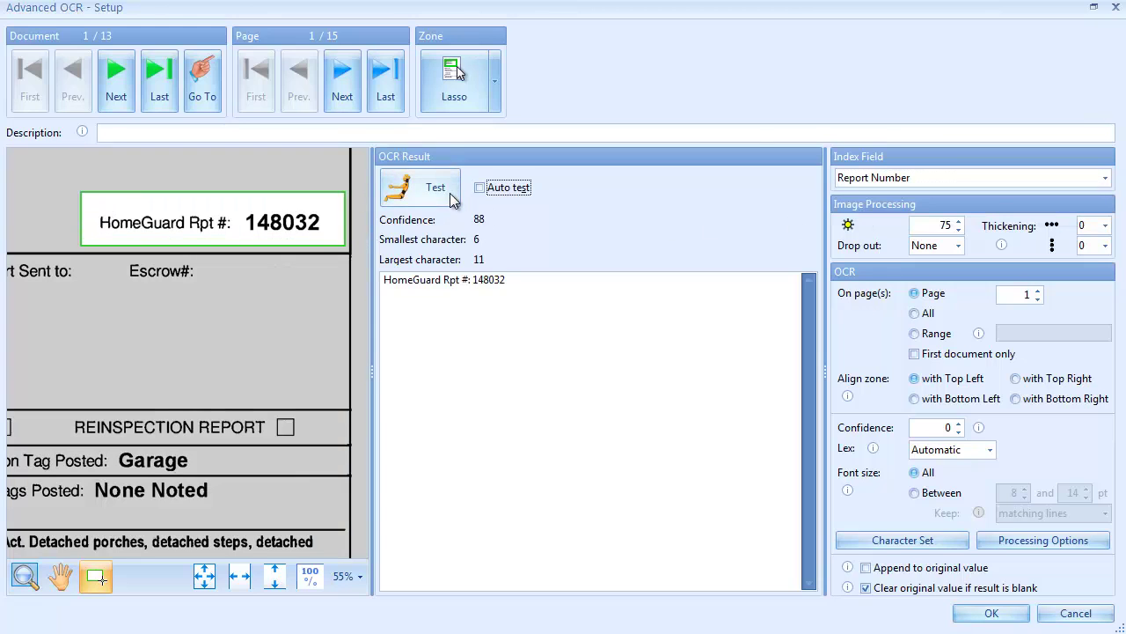
click(992, 612)
Step: Add a Find Word with Mask / Words extraction rule for the Report Number index field
click(723, 132)
mouse_move(727, 175)
mouse_move(859, 219)
click(959, 219)
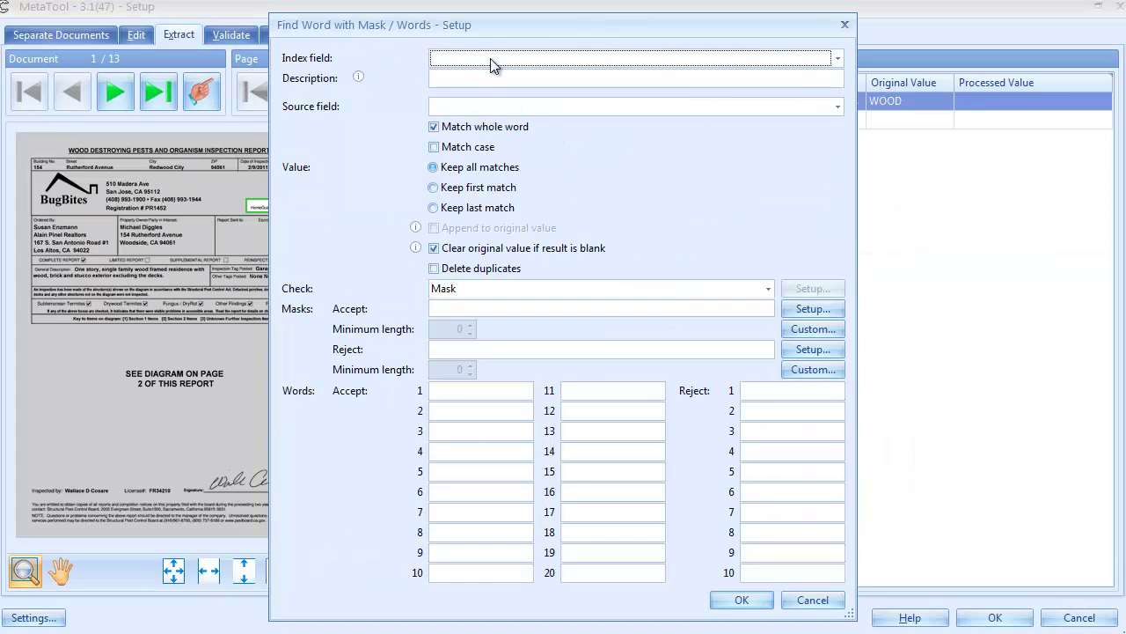
click(496, 58)
click(492, 94)
Step: Accept the six-digit mask {9[6]}, keep only the first match, and save the rule
click(813, 308)
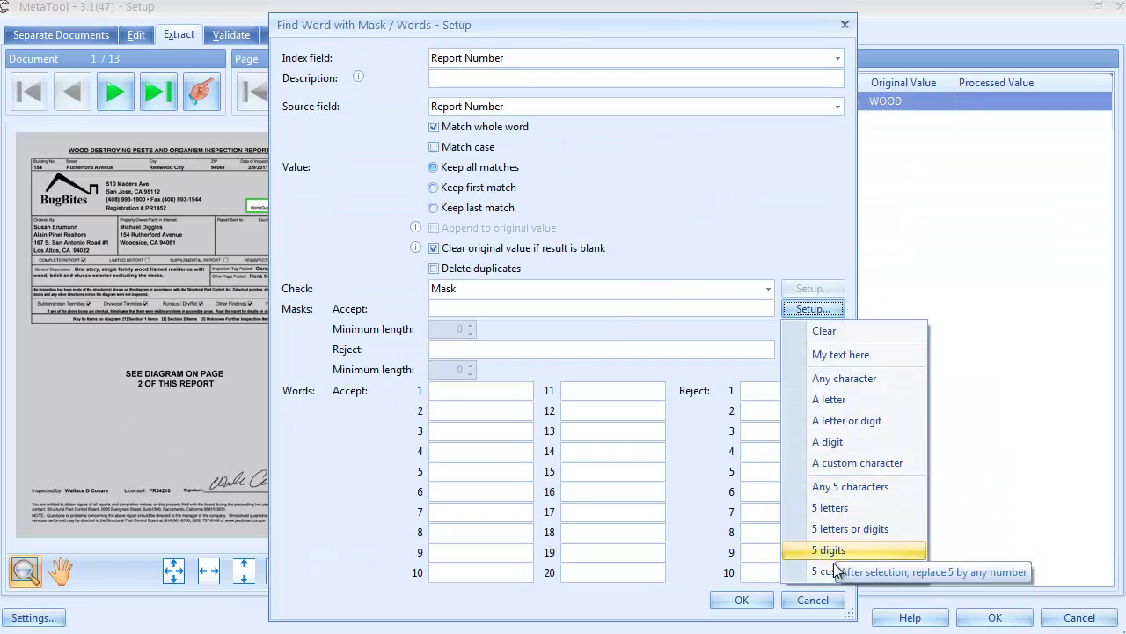
click(884, 548)
click(471, 326)
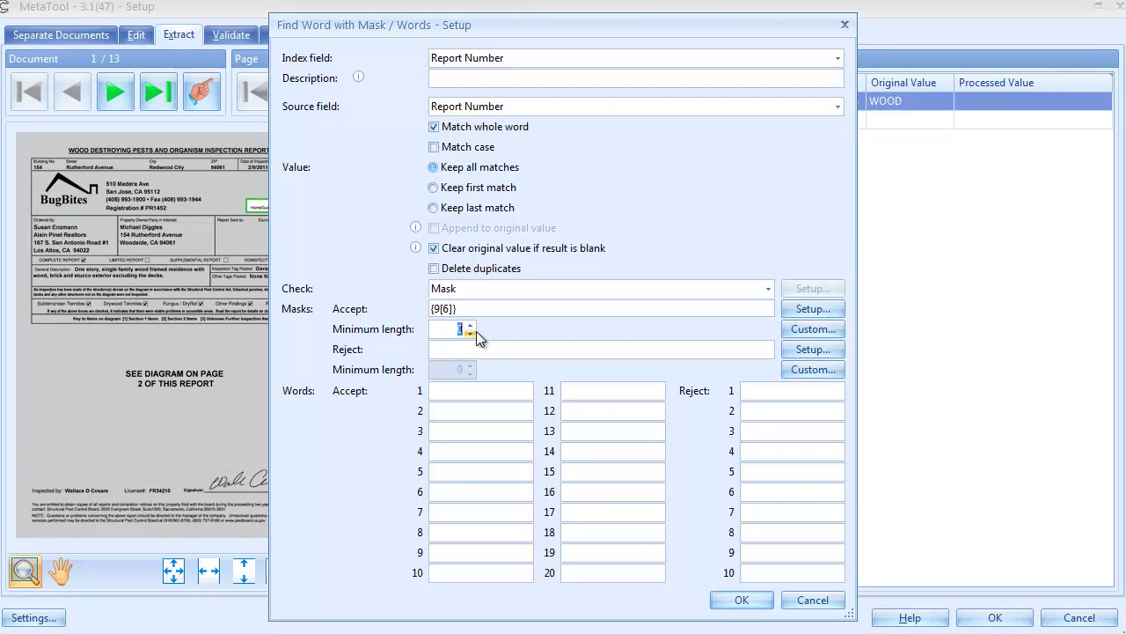
click(440, 187)
click(727, 598)
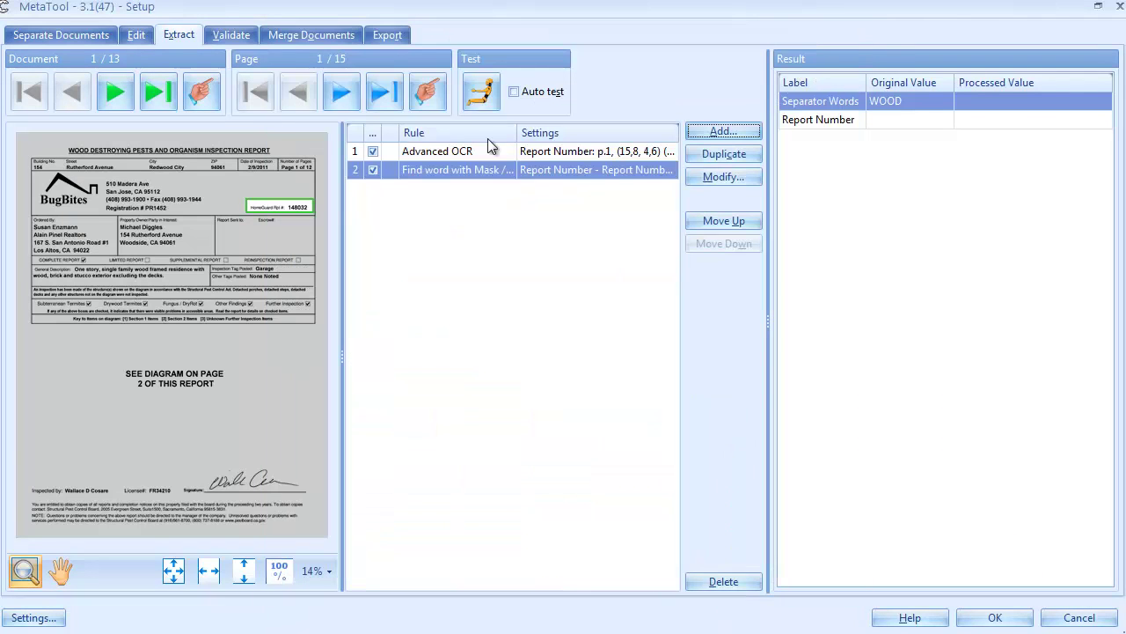
Step: Test the report number extraction on the first document, enable automatic testing, and check the documents through the fifth
click(482, 93)
click(514, 92)
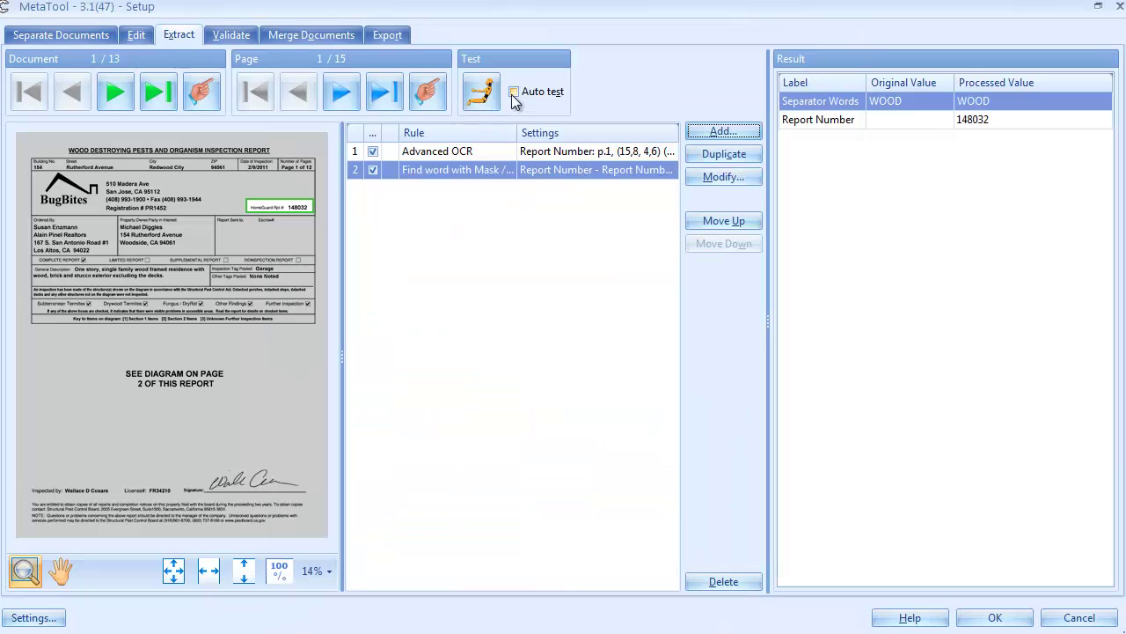
click(122, 92)
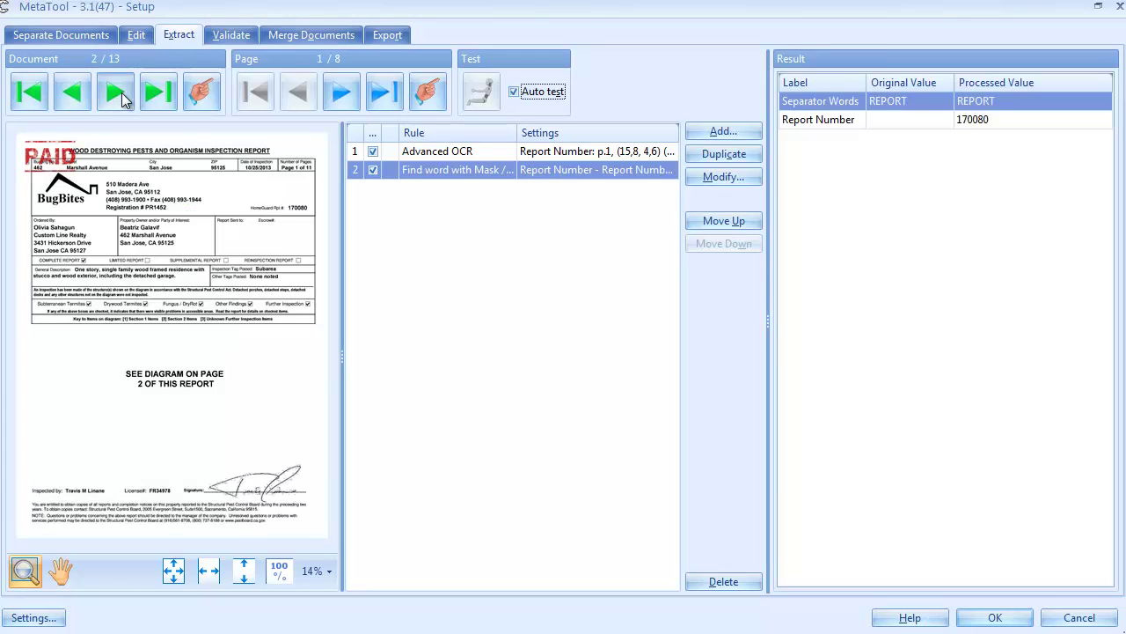
click(121, 93)
click(122, 92)
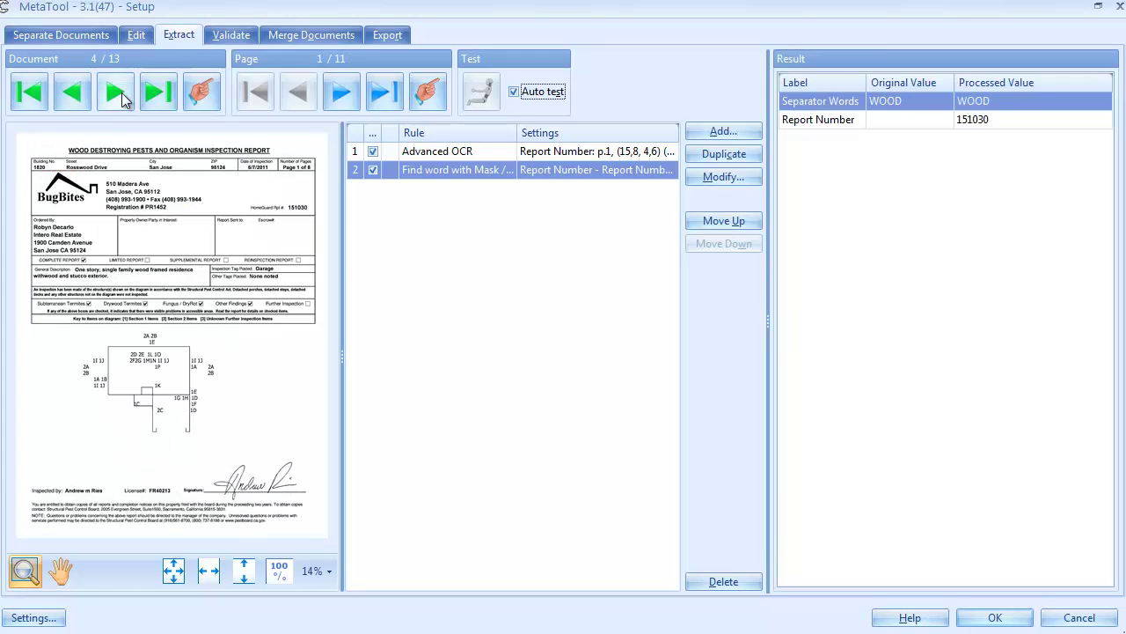
click(122, 93)
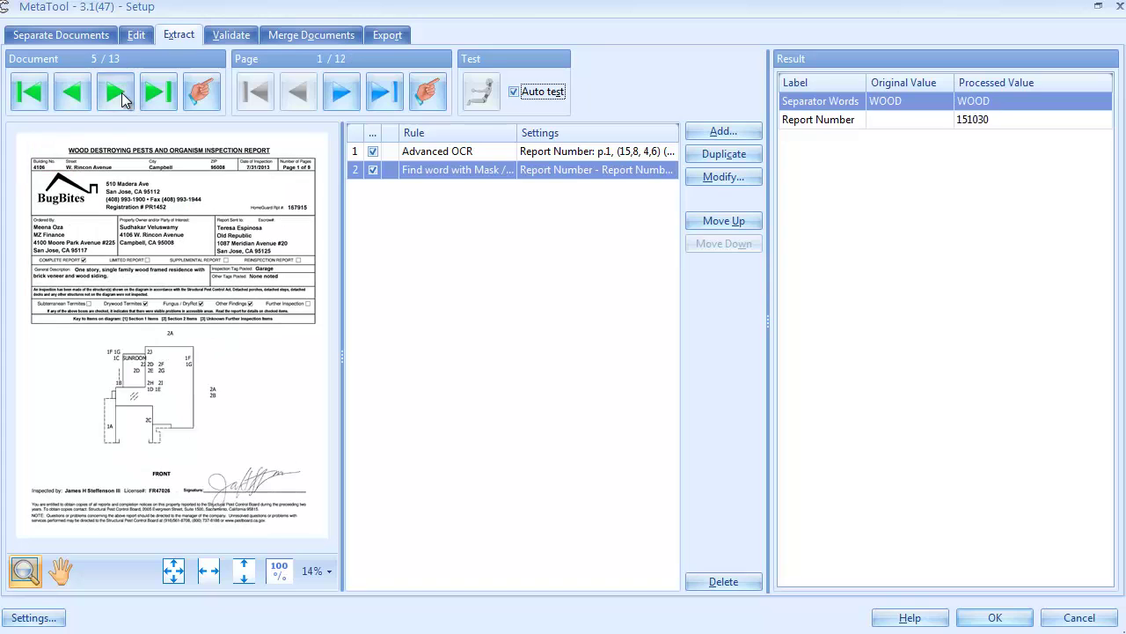
Step: Review the image file name in the Export to Folder setup, accept it, and save the MetaTool setup
click(390, 34)
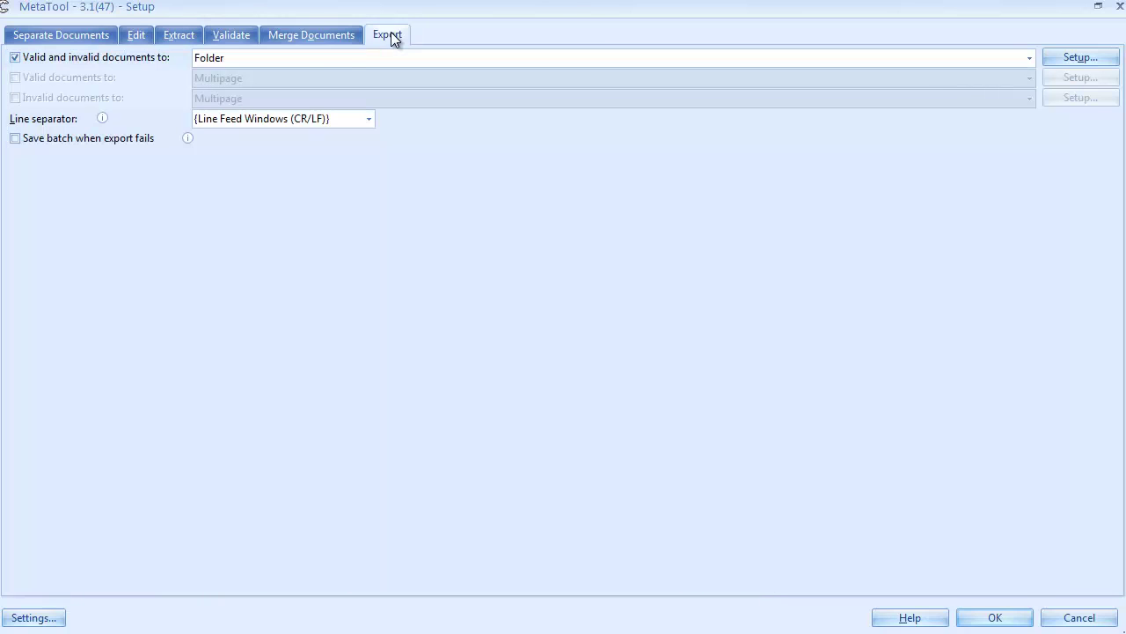
click(1077, 55)
click(586, 183)
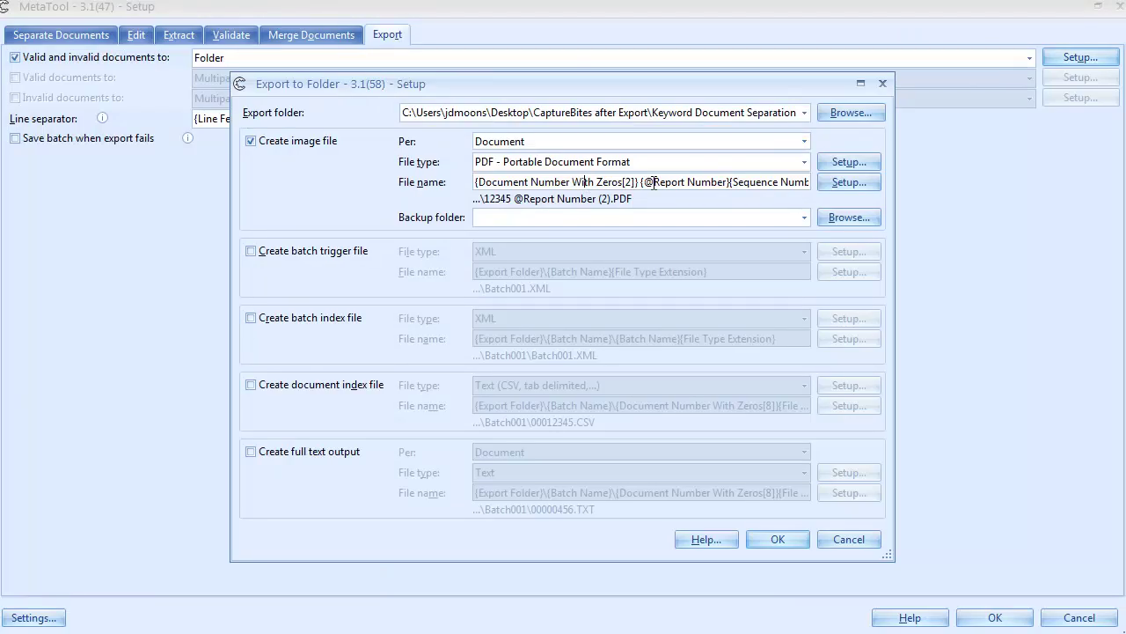
click(766, 182)
click(777, 538)
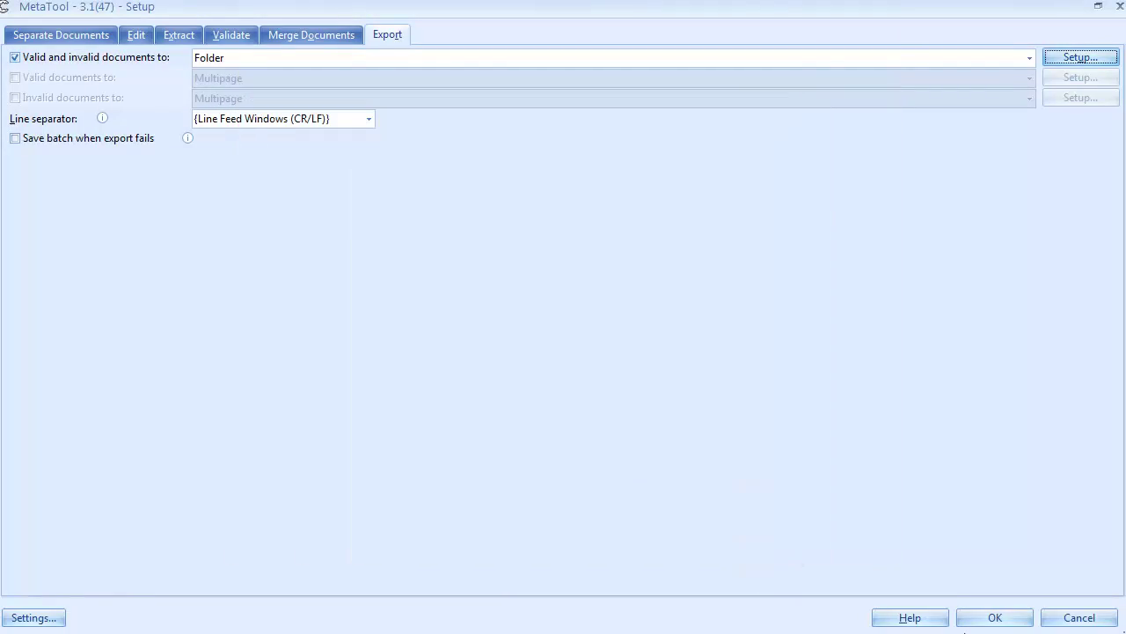
click(996, 619)
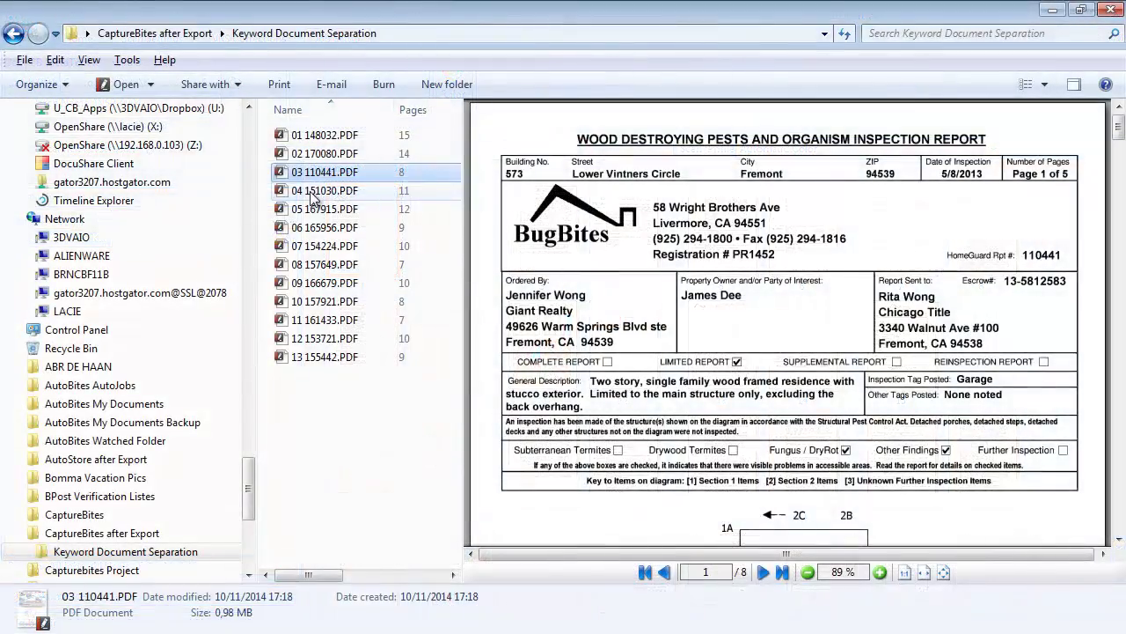
Step: Preview the exported PDF reports numbered 04 to 11 in the Keyword Document Separation folder
click(325, 190)
click(317, 211)
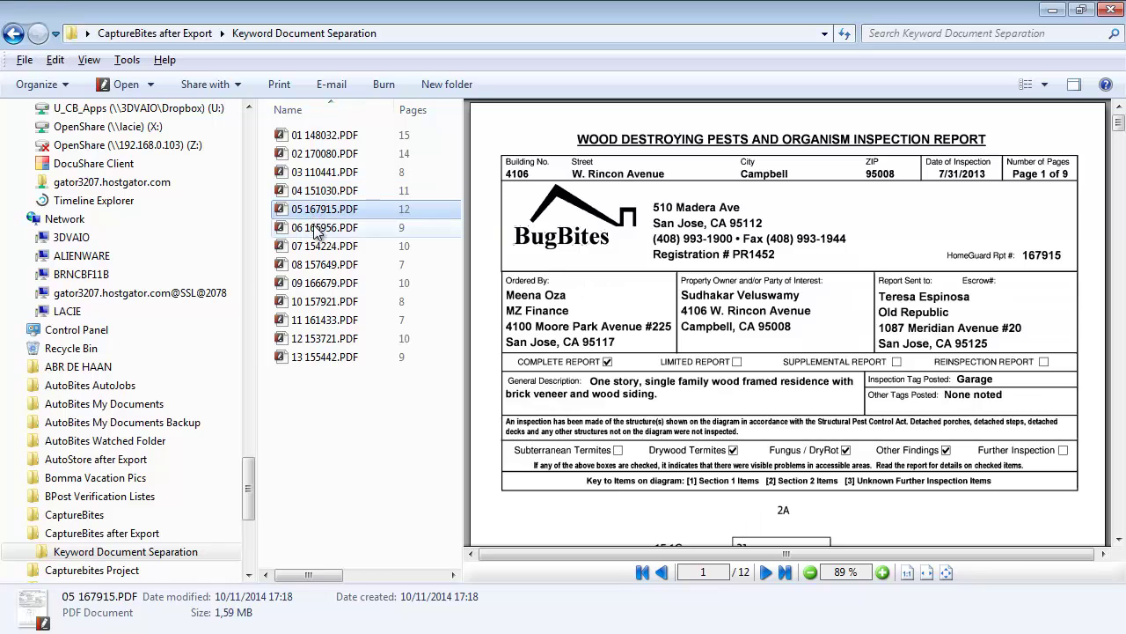
click(316, 228)
click(317, 246)
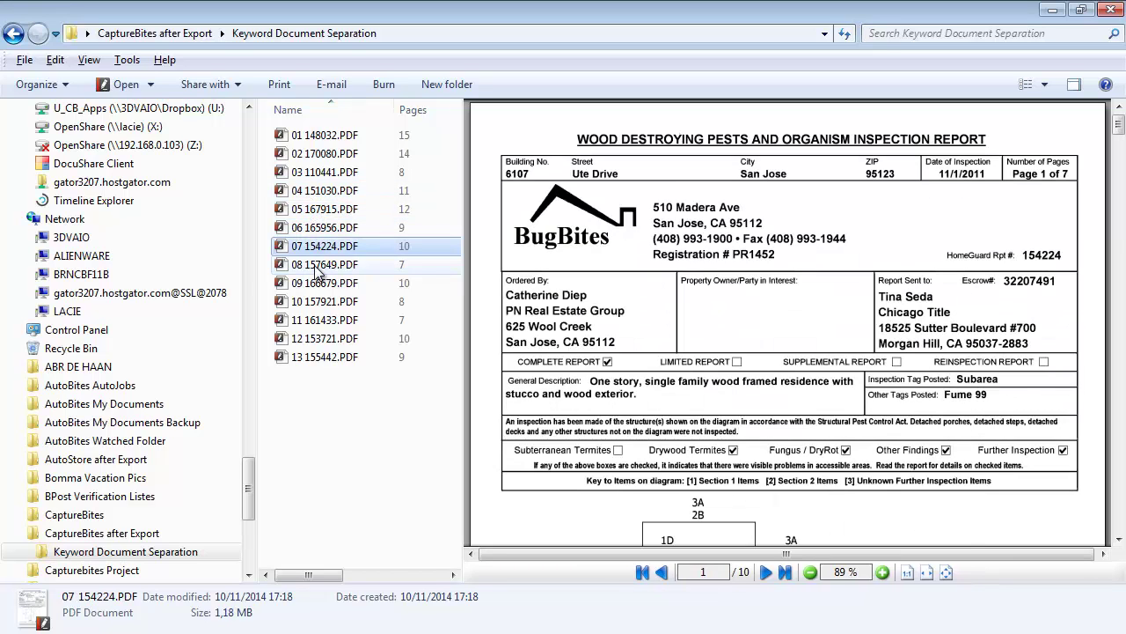
click(316, 265)
click(317, 283)
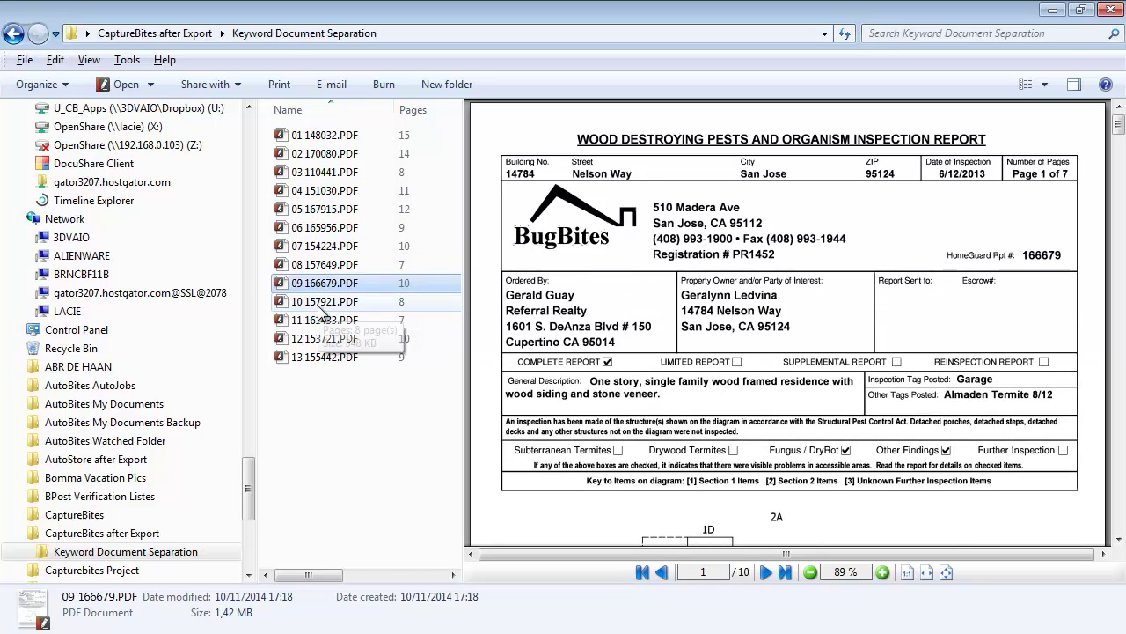
click(320, 302)
click(319, 322)
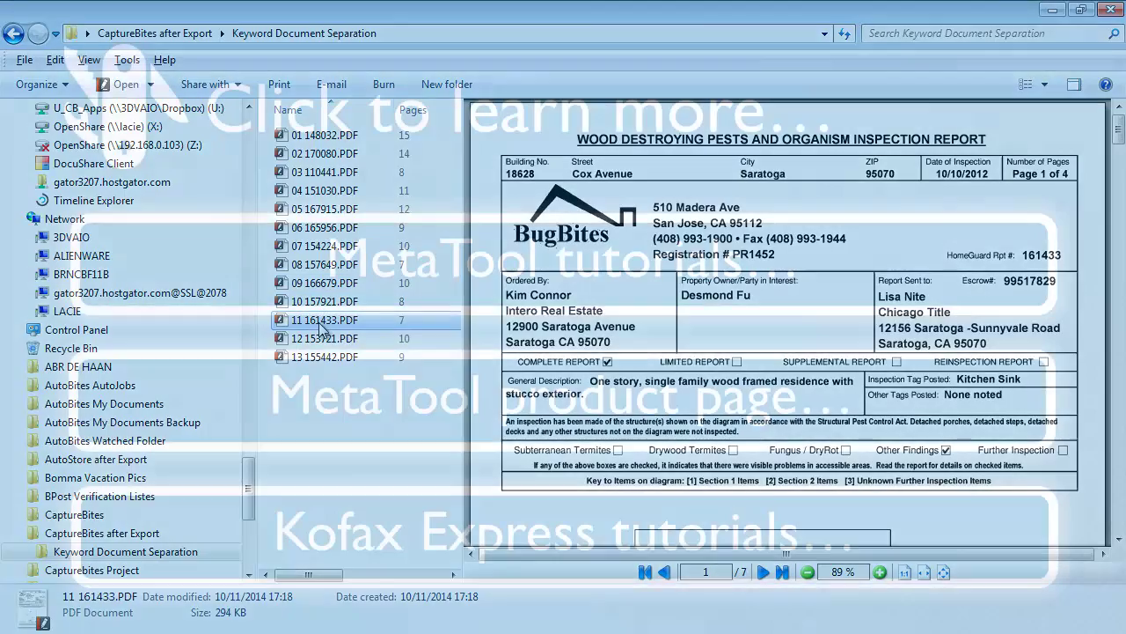